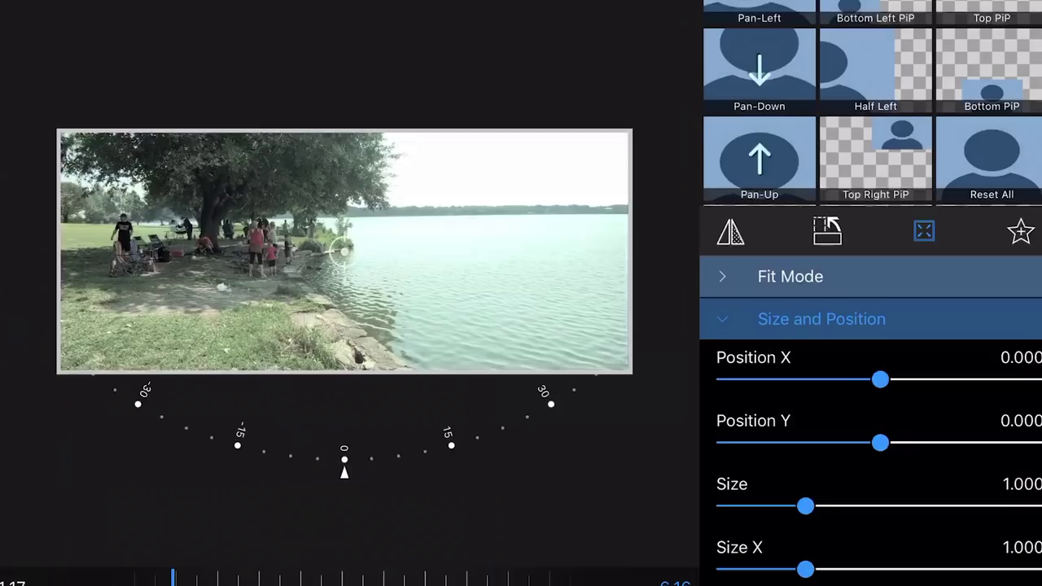
# Step: Replace the lakeside clip's FiLMiC deLog preset with the Action Contrast color look
pyautogui.scroll(-2, 870, 421)
pyautogui.scroll(1, 869, 421)
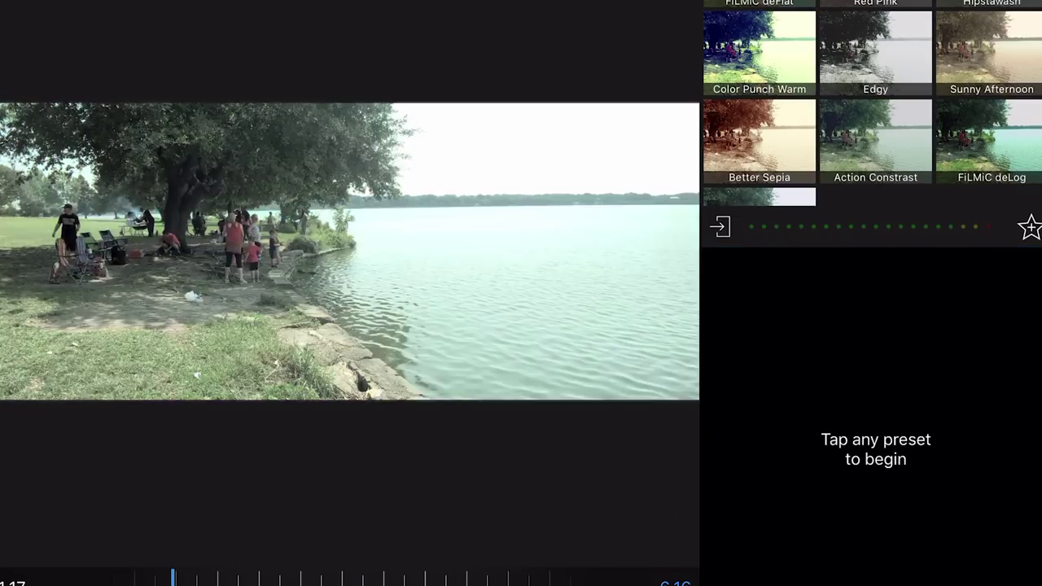
pyautogui.click(875, 140)
pyautogui.click(722, 268)
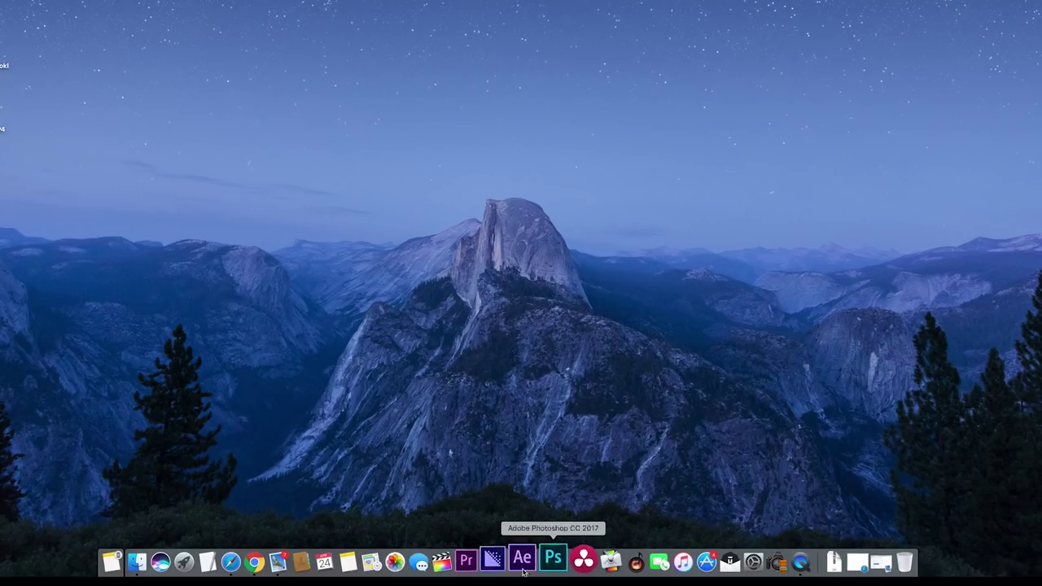
# Step: Launch Final Cut Pro and browse the 1-2-18 Tweet, 1-3-18 Camera Timelapse and 1-4-18 Shallow events
pyautogui.click(460, 561)
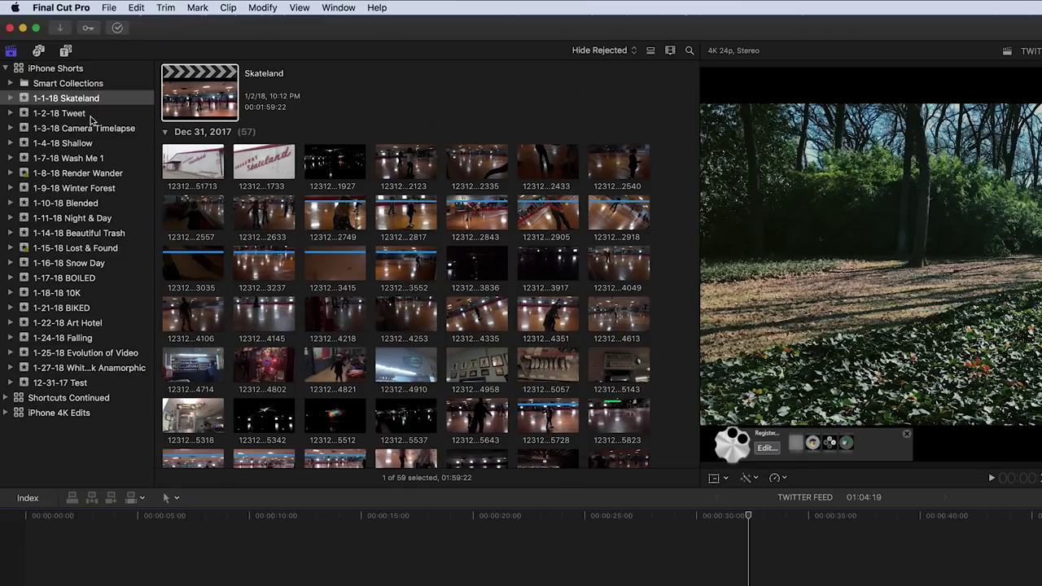
pyautogui.click(85, 113)
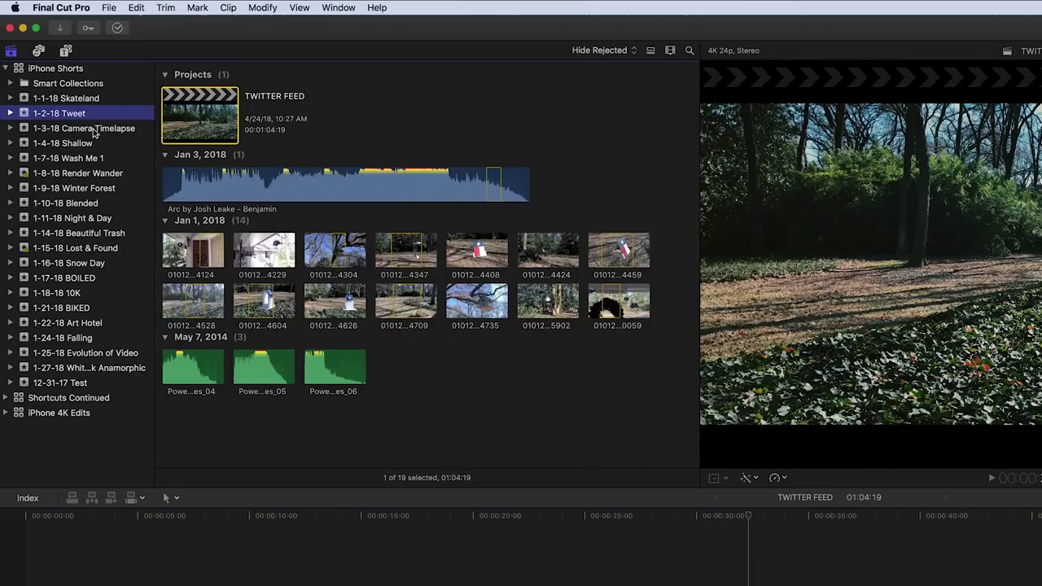
pyautogui.click(98, 130)
pyautogui.click(88, 147)
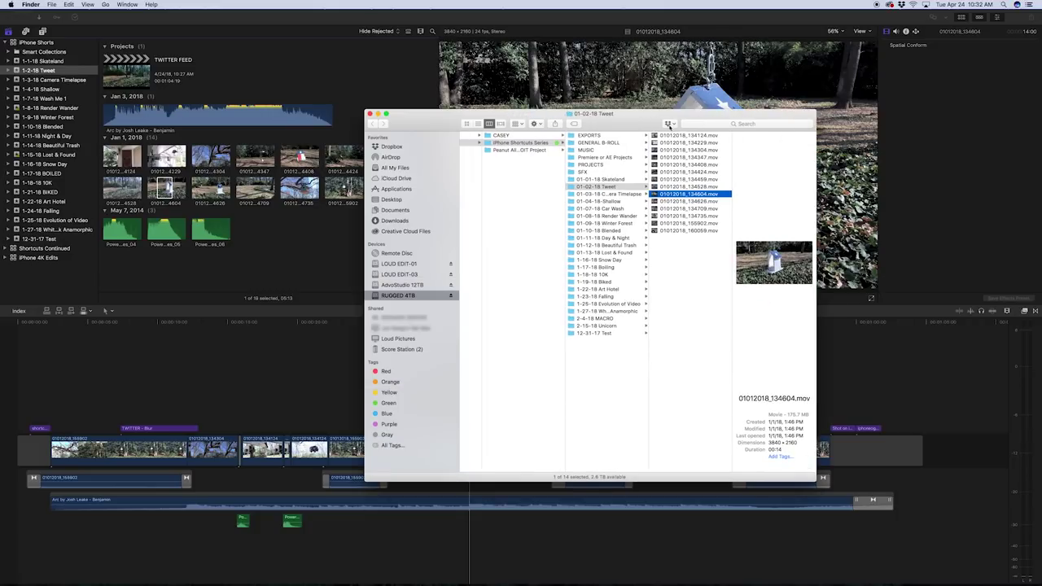
# Step: Move the Finder window aside and browse the shoot folders from 01-01-18 Skateland to 1-22-18 Art Hotel
pyautogui.moveTo(669, 125); pyautogui.dragTo(552, 136)
pyautogui.click(511, 190)
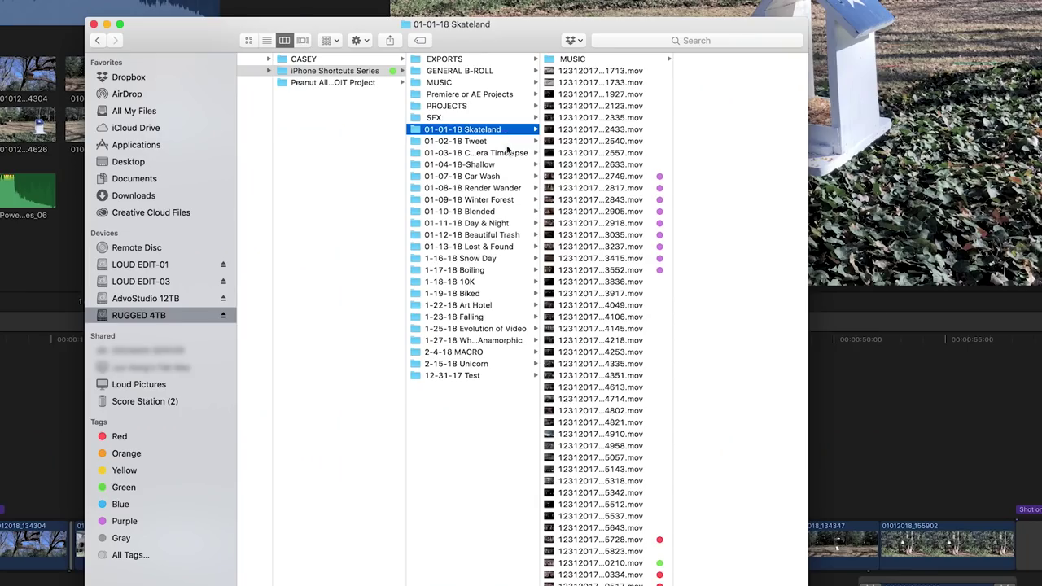
pyautogui.press('Down')
pyautogui.press('Down')
pyautogui.press('Down')
pyautogui.press('Down')
pyautogui.press('Down')
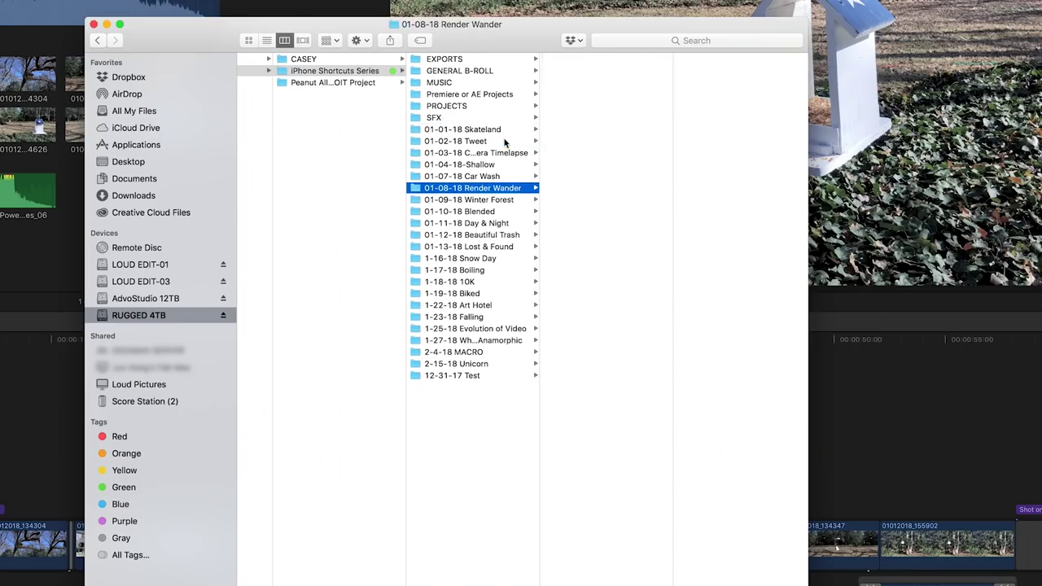
pyautogui.press('Up')
pyautogui.press('Down')
pyautogui.press('Down')
pyautogui.press('Down')
pyautogui.press('Down')
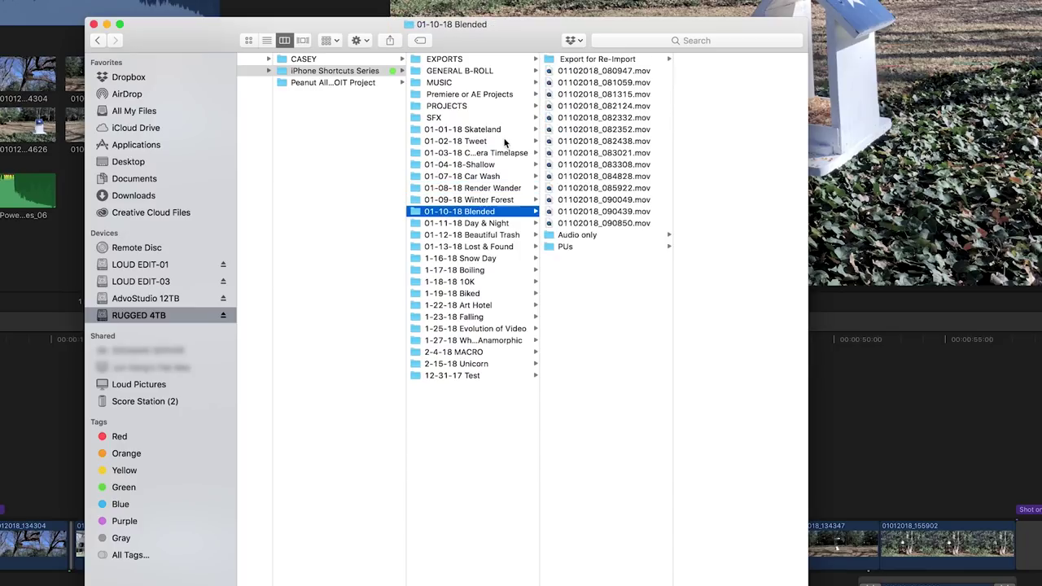
pyautogui.press('Up')
pyautogui.press('Up')
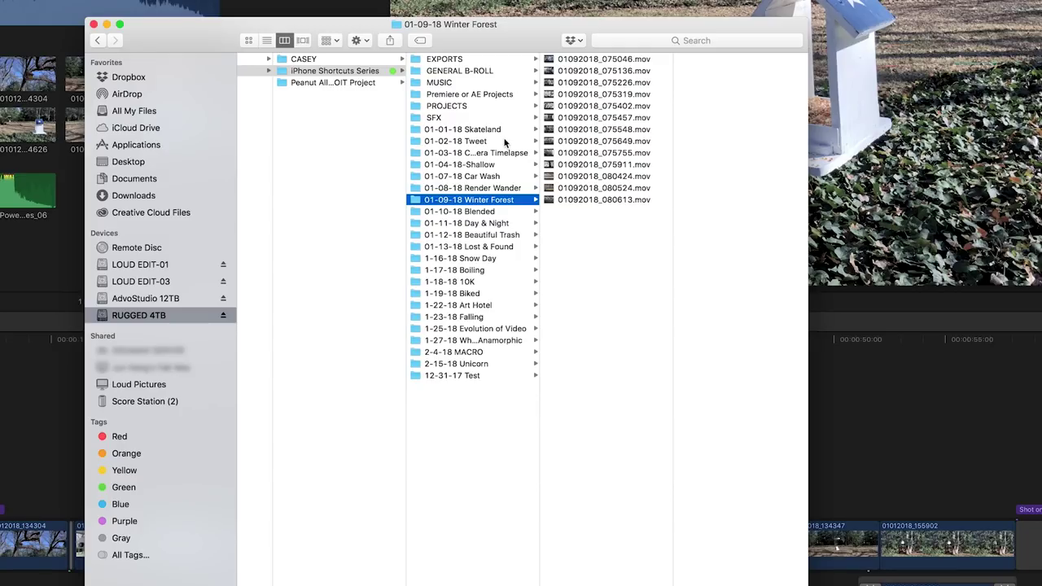
pyautogui.press('Down')
pyautogui.press('Down')
pyautogui.press('Down')
pyautogui.press('Down')
pyautogui.press('Down')
pyautogui.press('Down')
pyautogui.press('Down')
pyautogui.press('Down')
pyautogui.press('Down')
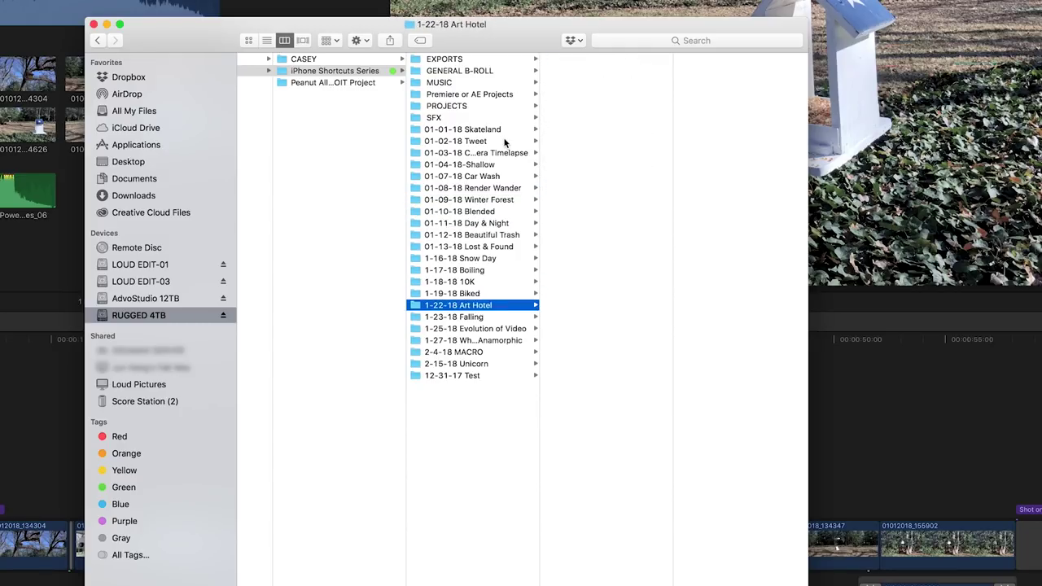
pyautogui.press('Up')
pyautogui.press('Up')
# Step: Look through SFX, PROJECTS, MUSIC and EXPORTS, ending on the 01_Skateland.mov ProRes export
pyautogui.click(470, 118)
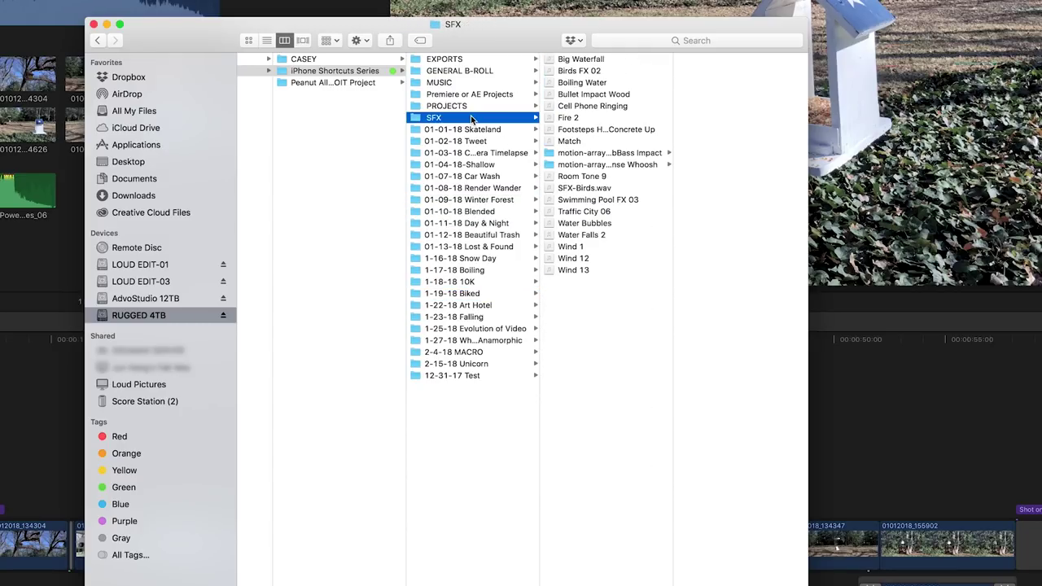
pyautogui.press('Up')
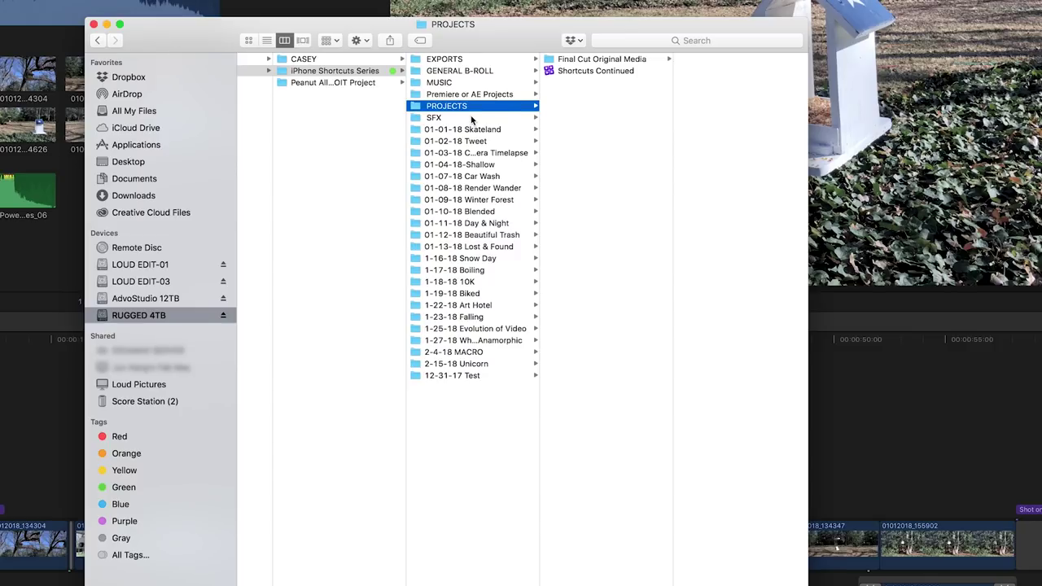
pyautogui.press('Up')
pyautogui.press('Up')
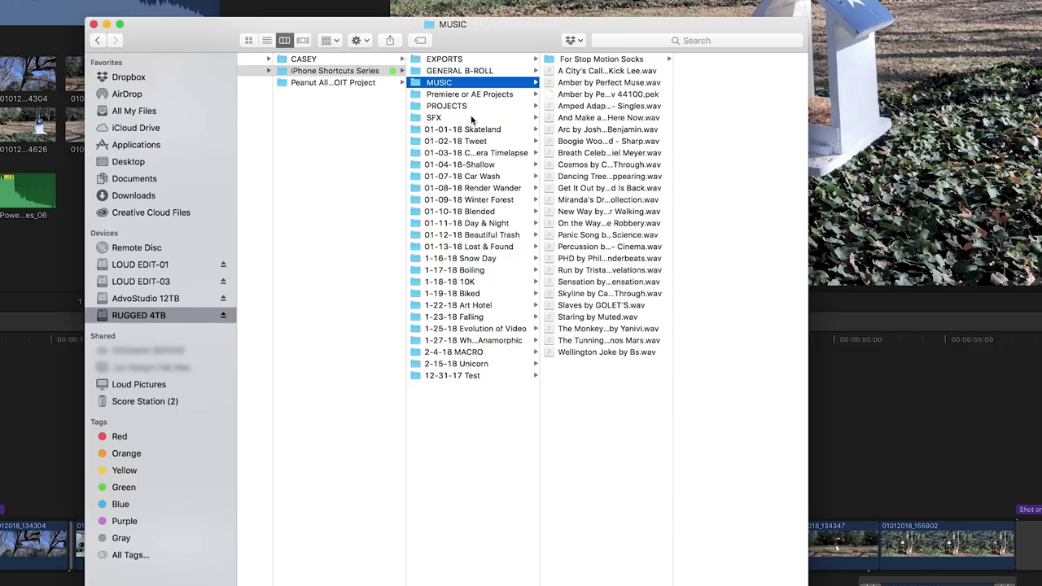
pyautogui.press('Up')
pyautogui.press('Up')
pyautogui.press('Right')
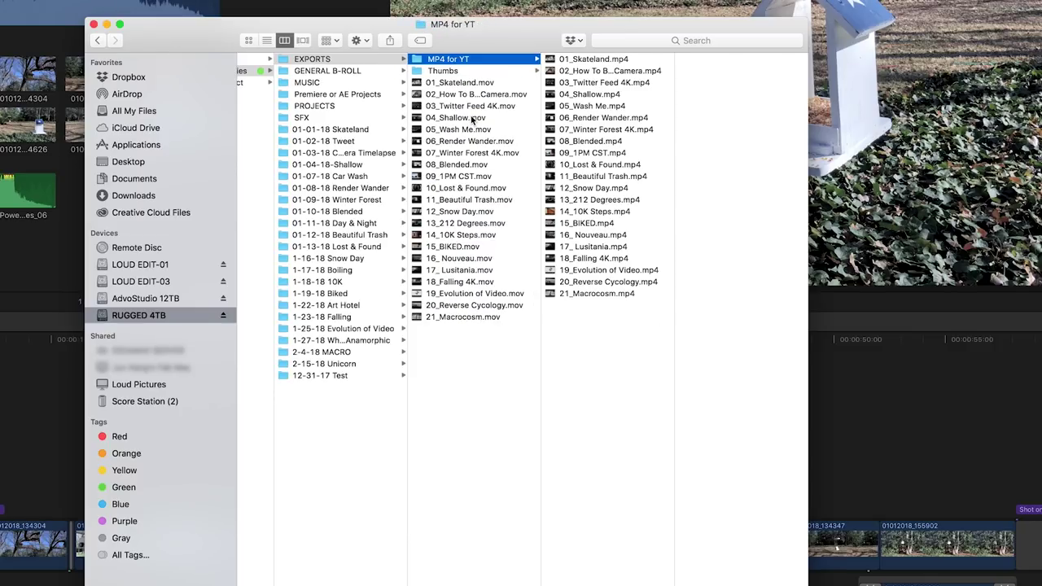
pyautogui.press('Down')
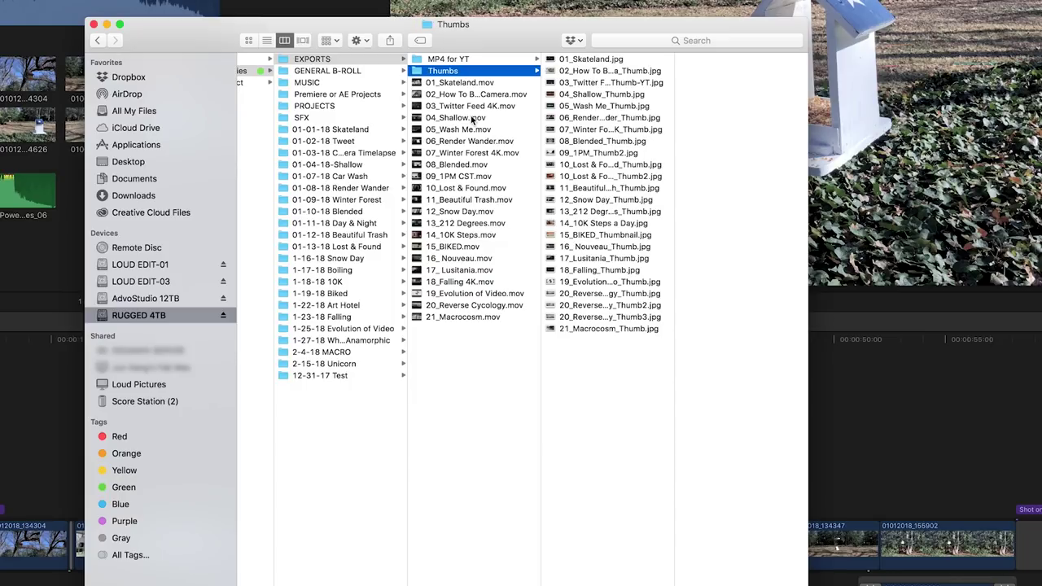
pyautogui.press('Down')
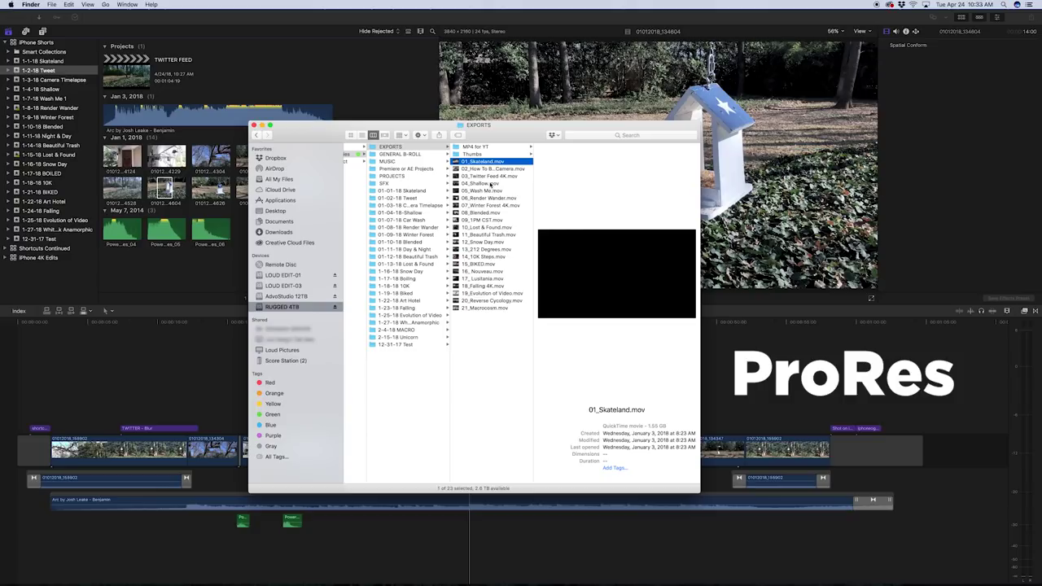
pyautogui.press('Up')
pyautogui.press('Up')
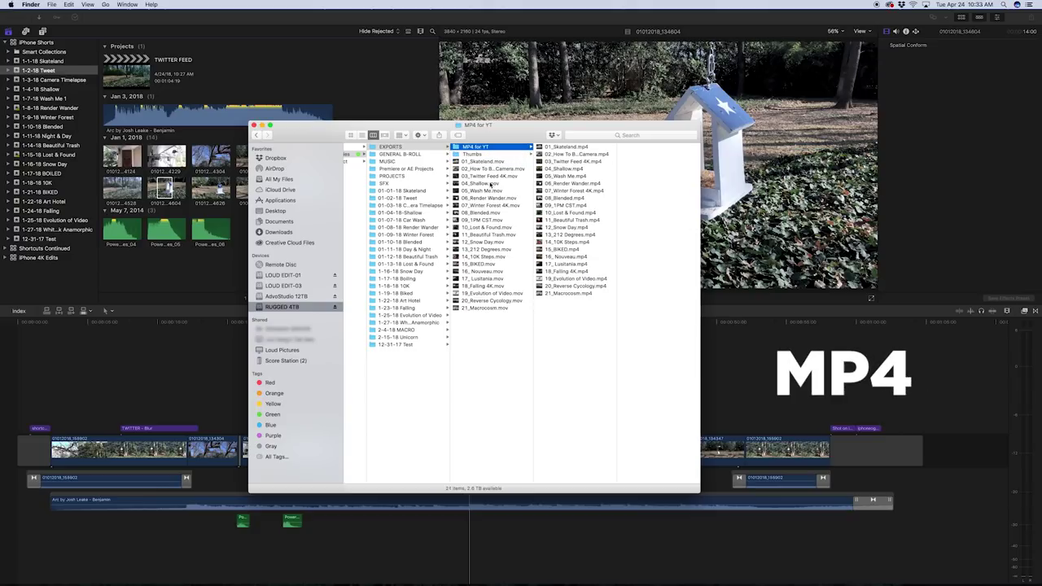
pyautogui.press('Down')
pyautogui.press('Down')
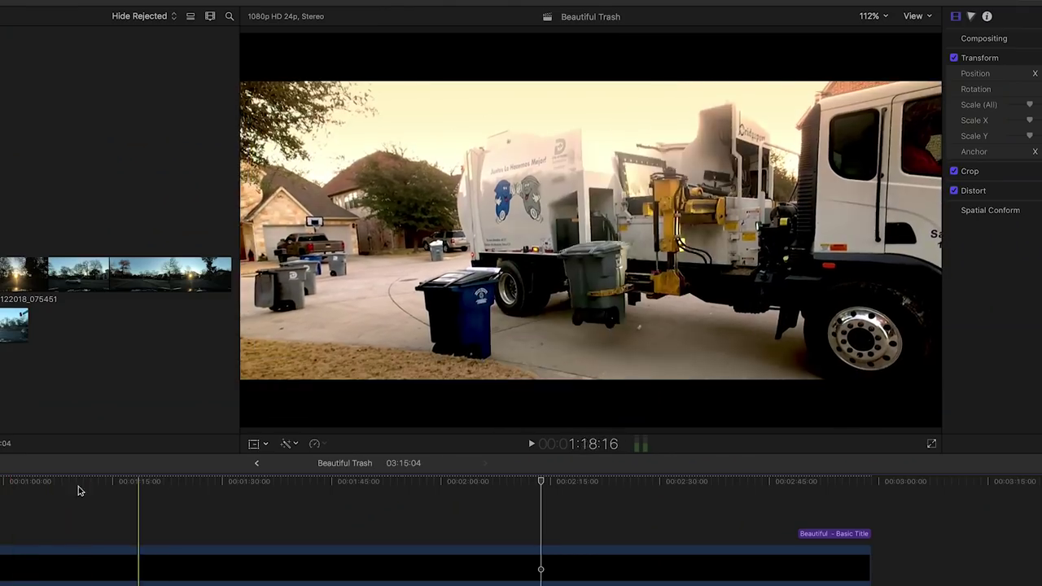
# Step: Disable the 2.35 Crop Matte clip to preview without letterbox, then re-enable it
pyautogui.click(94, 568)
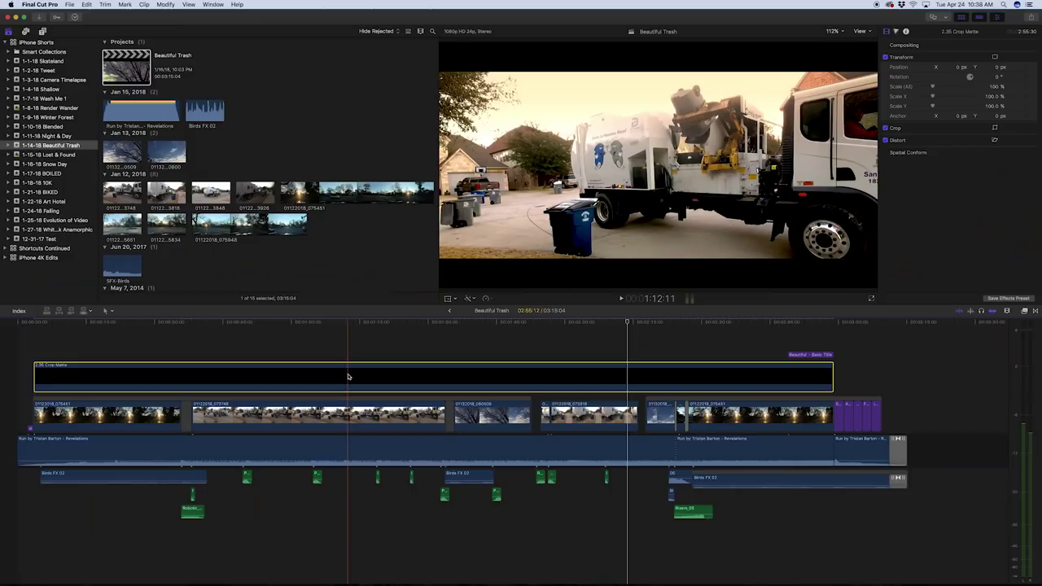
pyautogui.press('v')
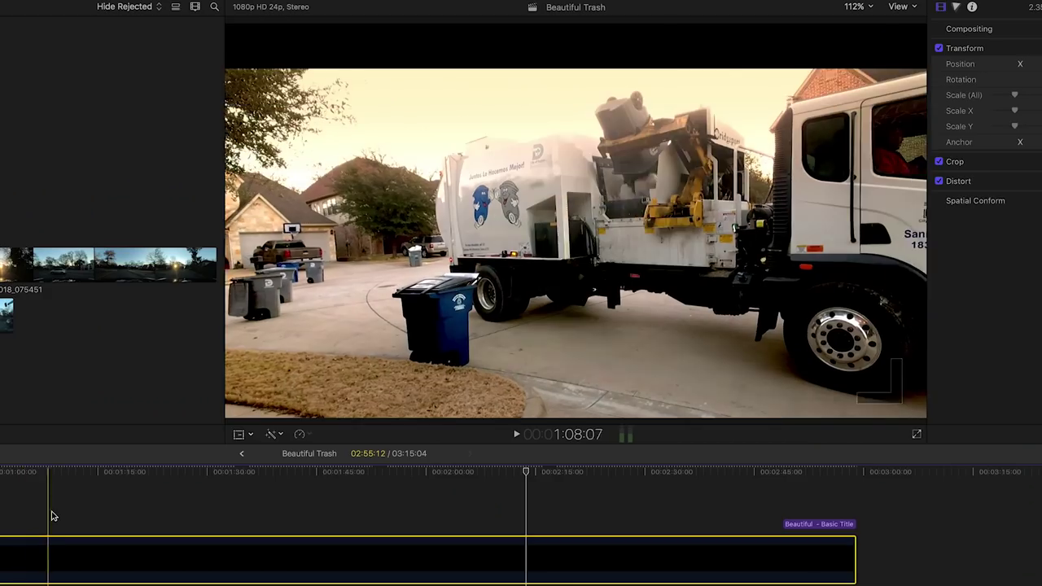
pyautogui.press('v')
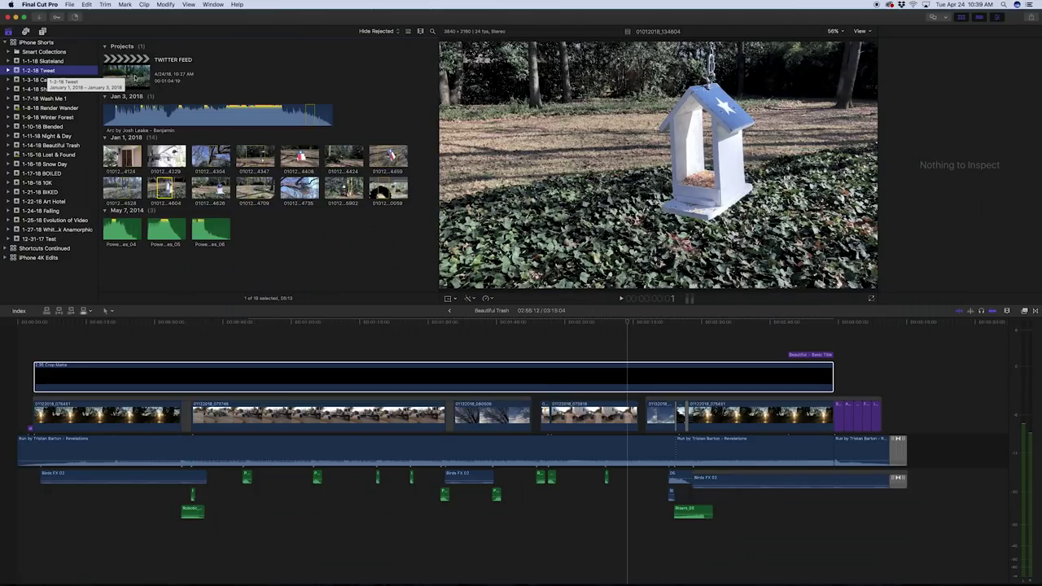
# Step: Open TWITTER FEED and inspect clip 01012018_155902, collapsing Magic Bullet Looks and Transform
pyautogui.doubleClick(126, 73)
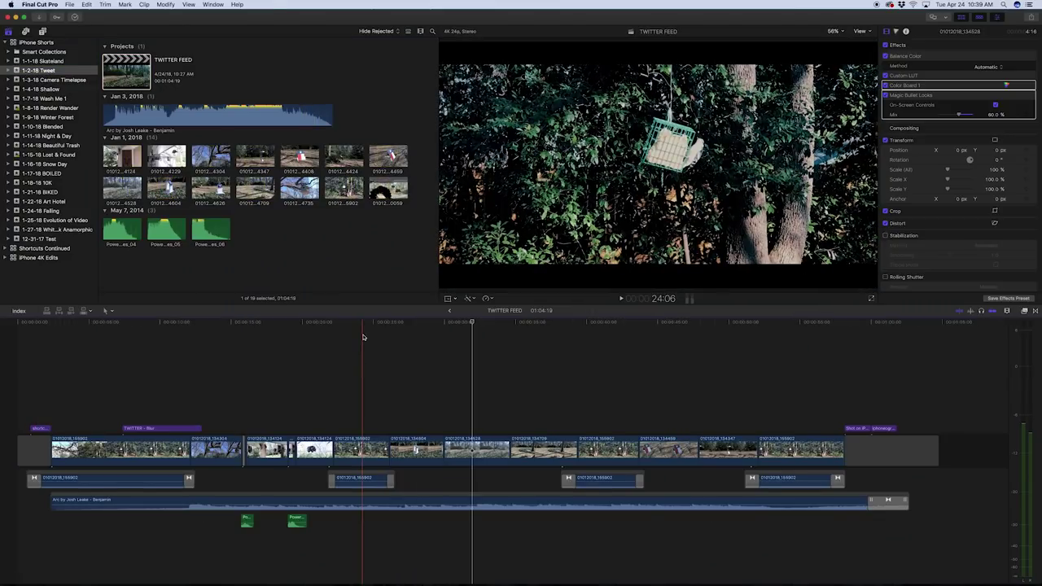
pyautogui.click(381, 334)
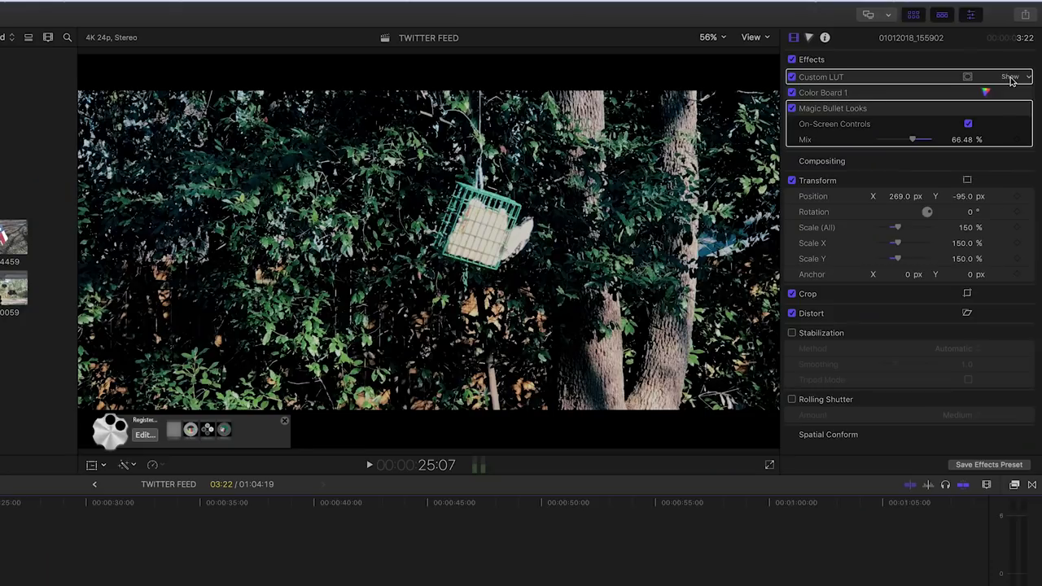
pyautogui.click(1010, 108)
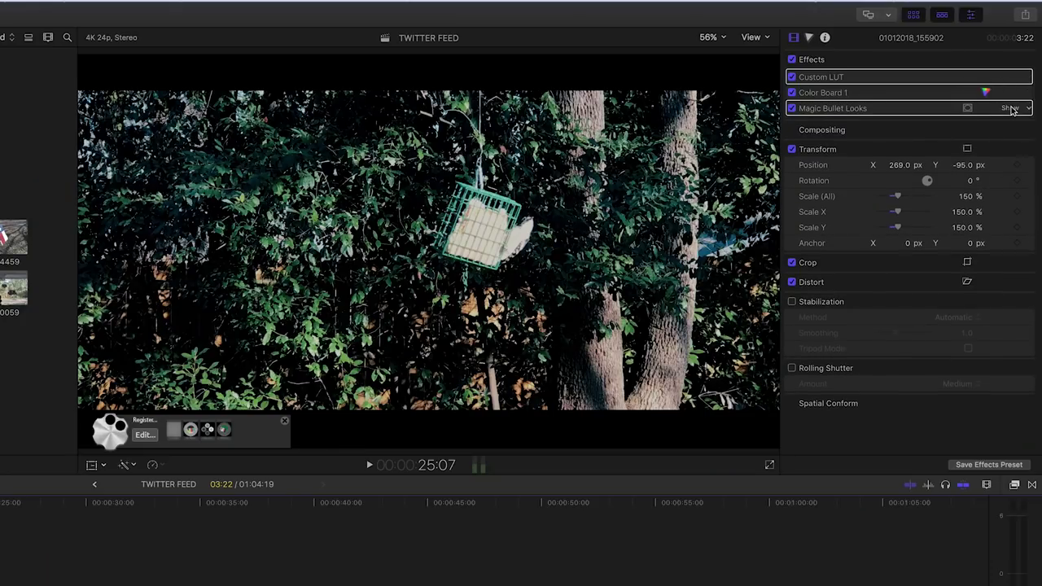
pyautogui.click(1010, 149)
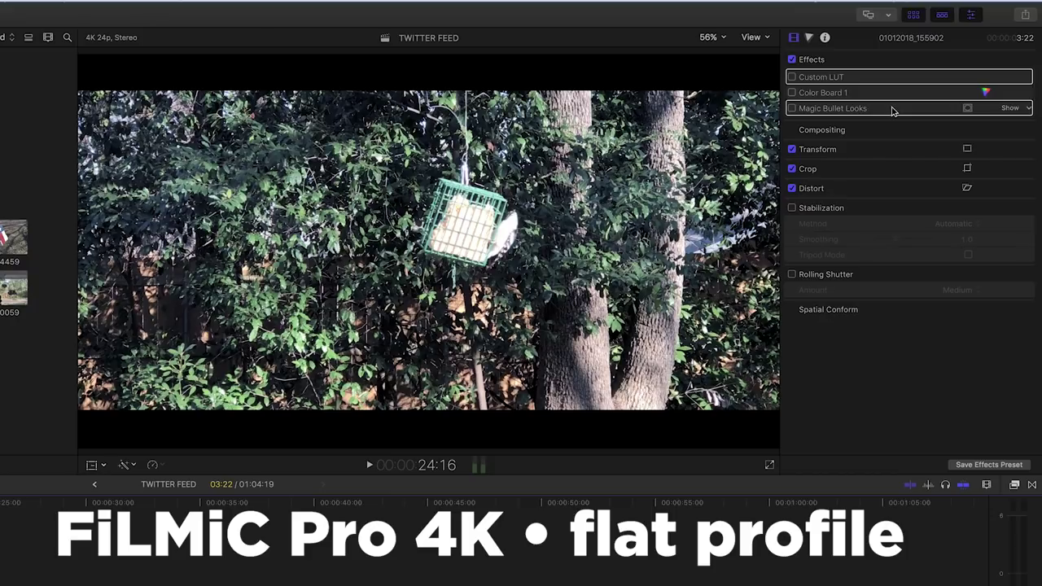
# Step: Enable the iPhone Log to Standard-Rec709 Custom LUT at 1.0 mix, plus Color Board 1
pyautogui.click(793, 77)
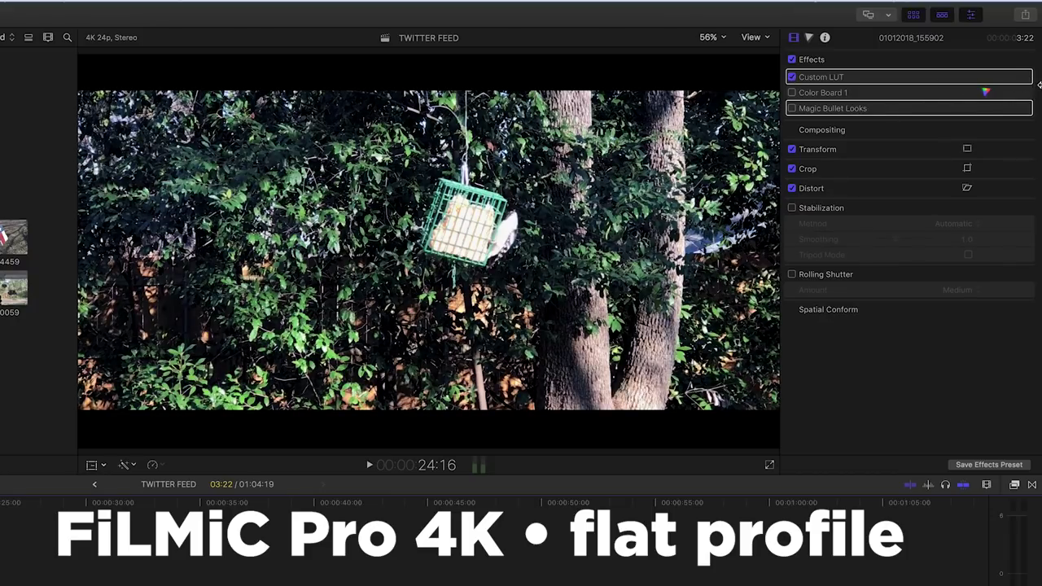
pyautogui.click(1012, 77)
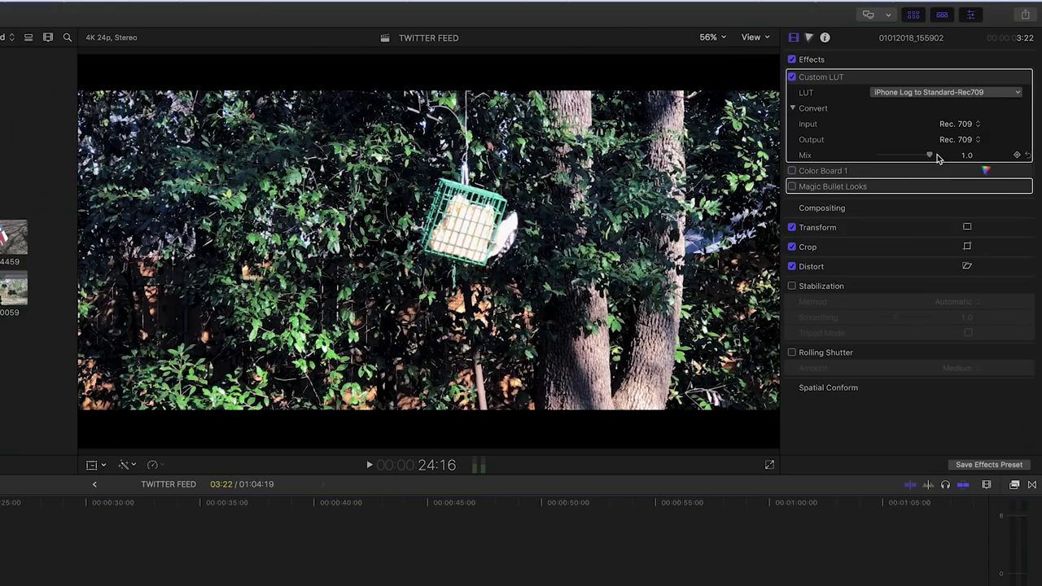
pyautogui.click(929, 154)
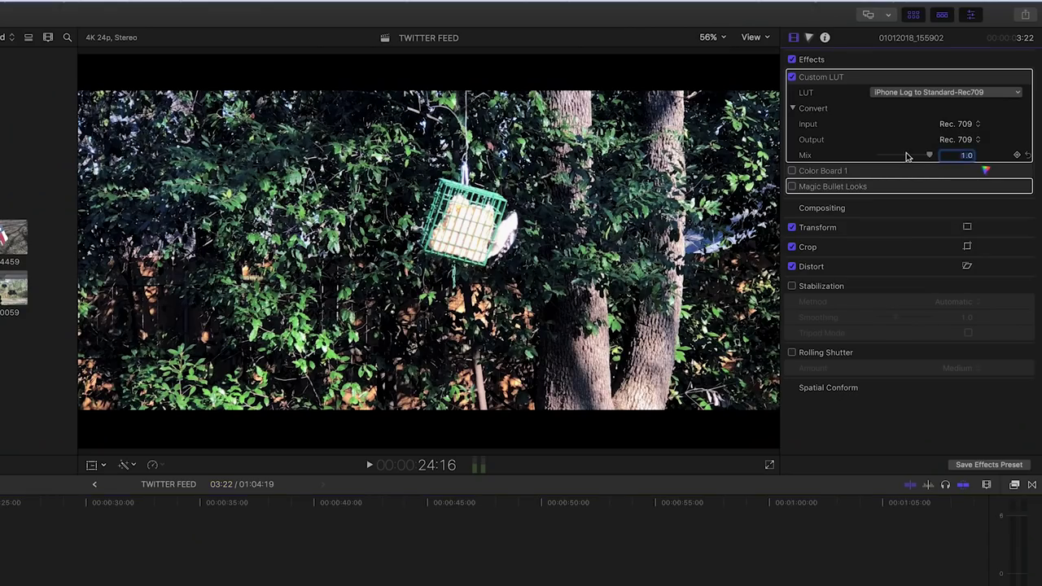
pyautogui.moveTo(925, 157)
pyautogui.mouseDown()
pyautogui.moveTo(872, 155)
pyautogui.moveTo(930, 155)
pyautogui.mouseUp()
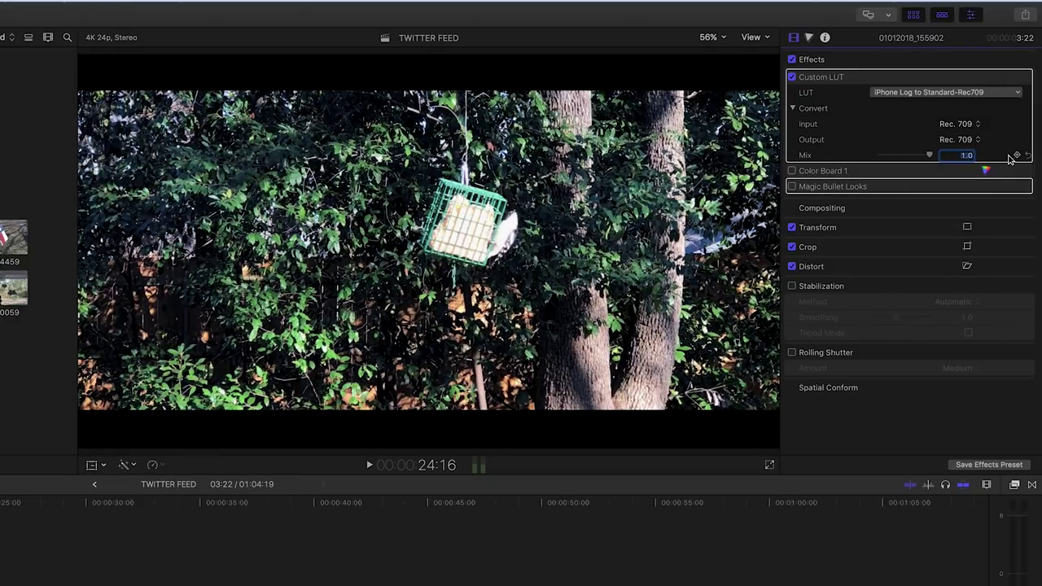
pyautogui.click(792, 171)
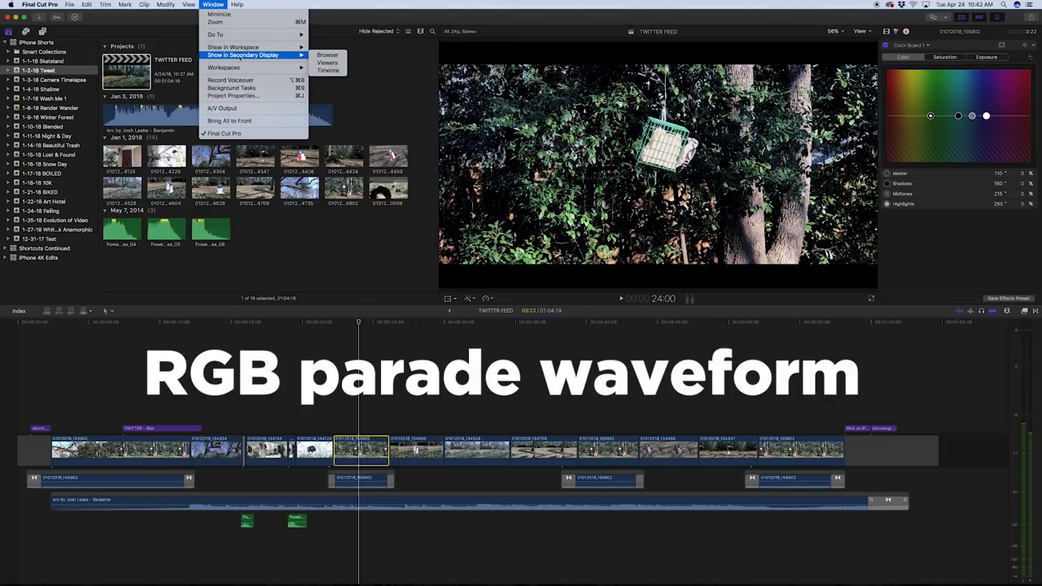
# Step: Show the RGB parade video scopes beside the picture, then hide them again
pyautogui.moveTo(188, 4)
pyautogui.moveTo(220, 52)
pyautogui.click(319, 68)
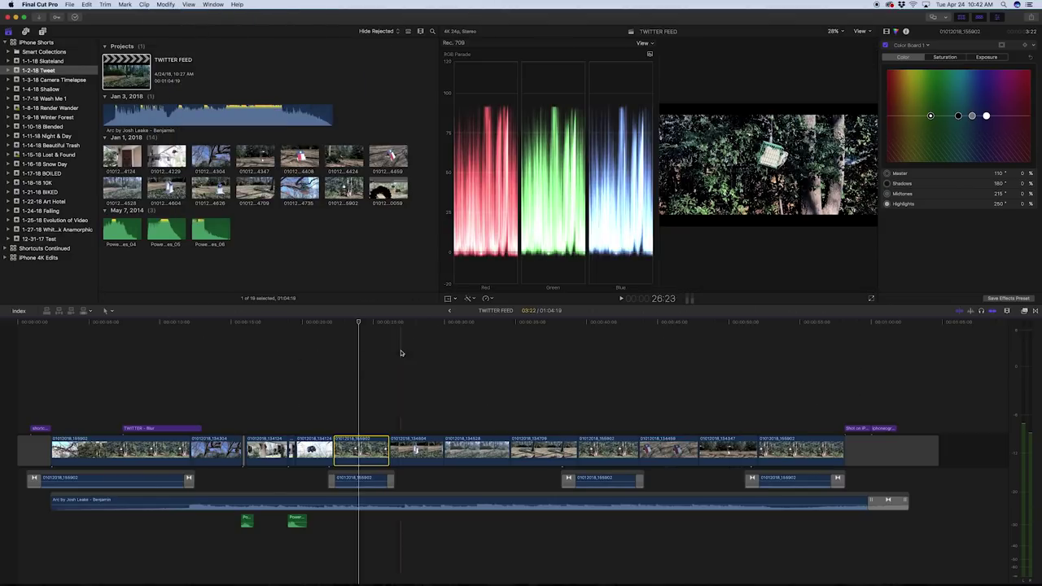
pyautogui.click(208, 4)
pyautogui.moveTo(188, 4)
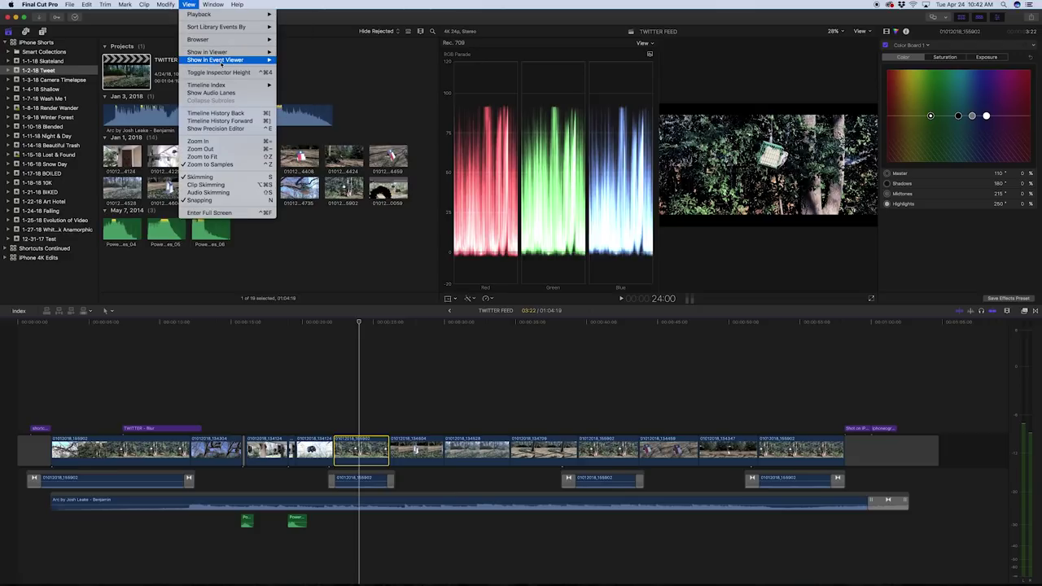
pyautogui.moveTo(220, 61)
pyautogui.click(365, 383)
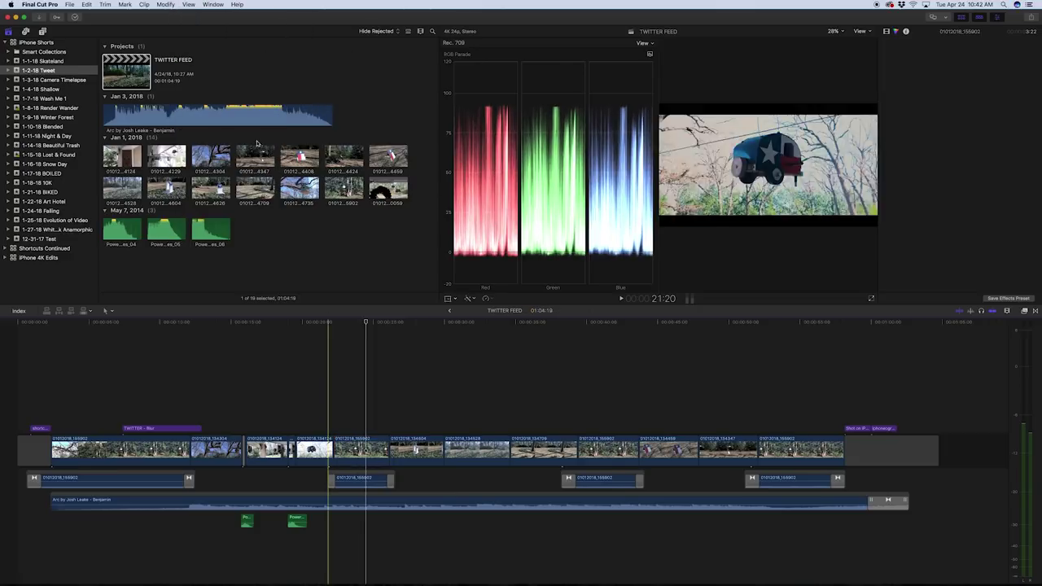
pyautogui.click(188, 4)
pyautogui.click(302, 67)
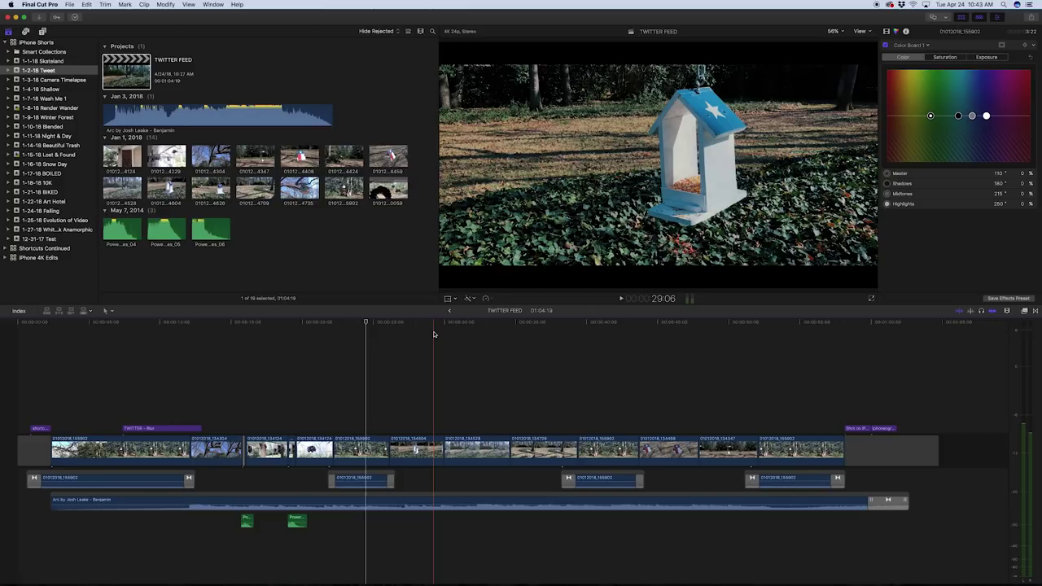
# Step: Swap in Color Wheels with a shifted master wheel, re-enable Magic Bullet Looks, and open Winter Forest
pyautogui.click(365, 449)
pyautogui.click(909, 44)
pyautogui.click(936, 87)
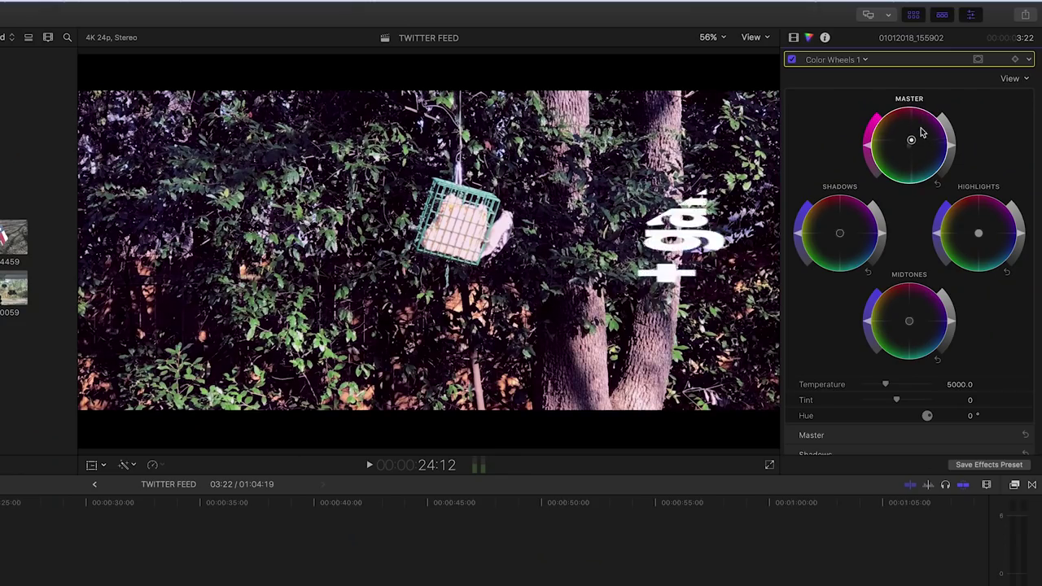
pyautogui.moveTo(909, 135); pyautogui.dragTo(873, 130)
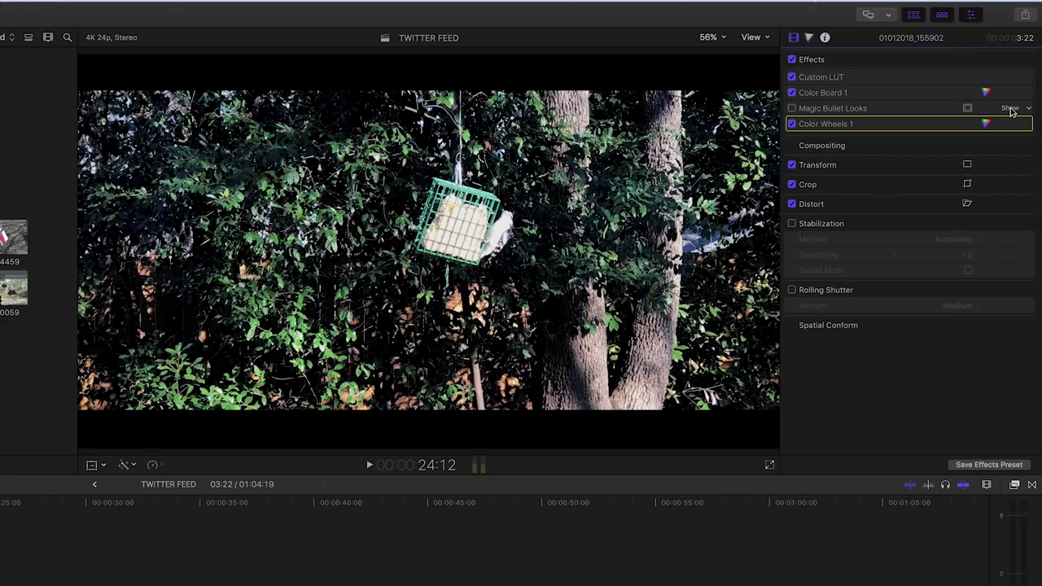
pyautogui.click(1024, 74)
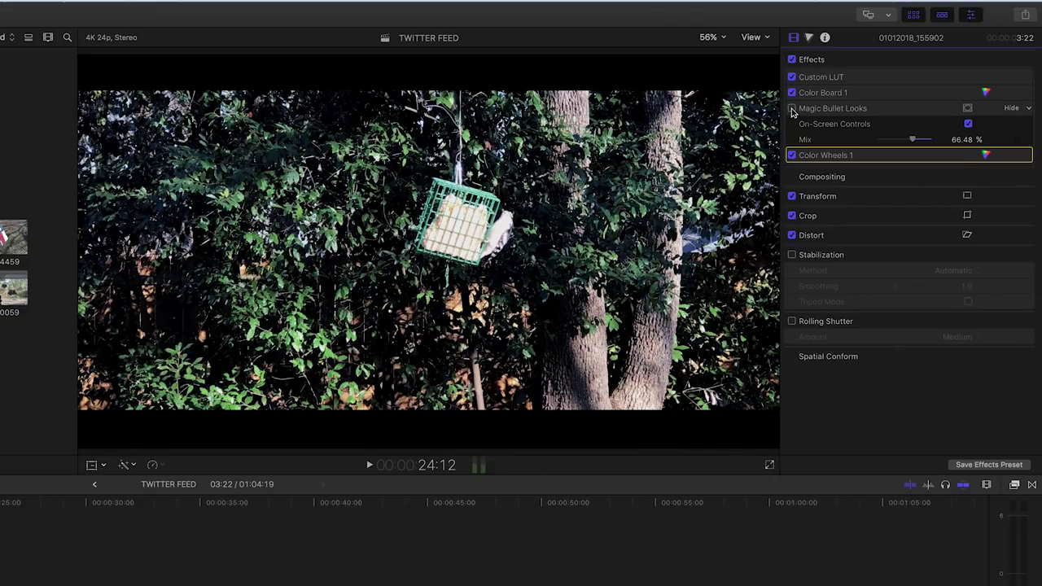
pyautogui.click(792, 109)
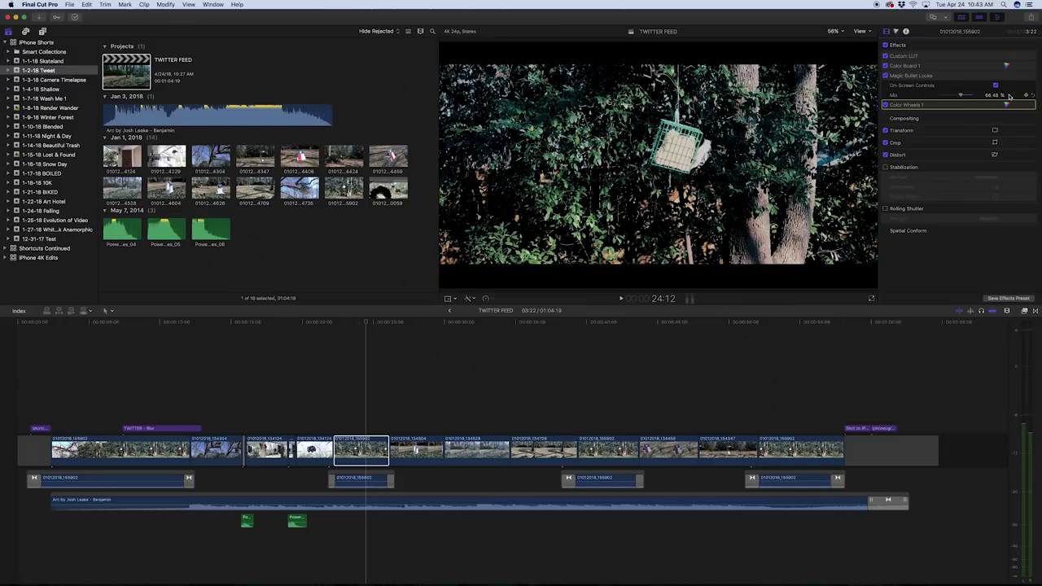
pyautogui.click(343, 325)
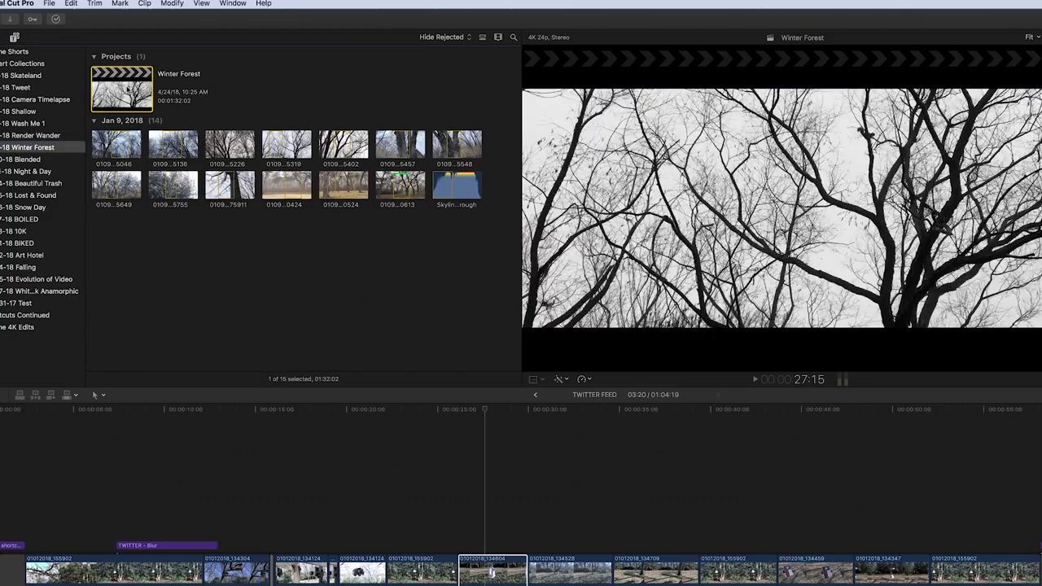
pyautogui.doubleClick(126, 94)
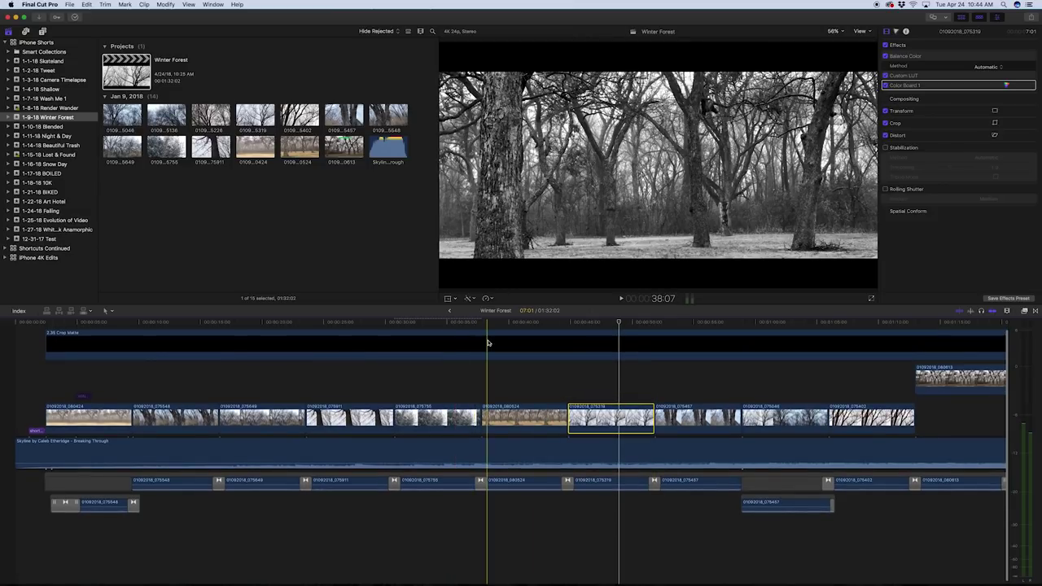
# Step: Inspect the Winter Forest clips, selecting the crop matte and clip 01092018_080524
pyautogui.click(526, 346)
pyautogui.click(522, 416)
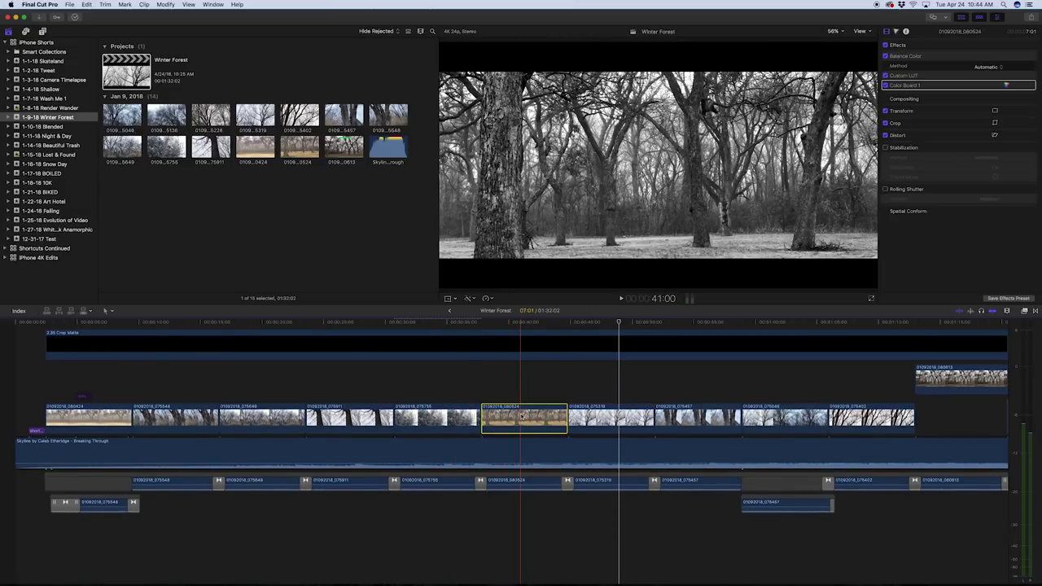
pyautogui.click(584, 380)
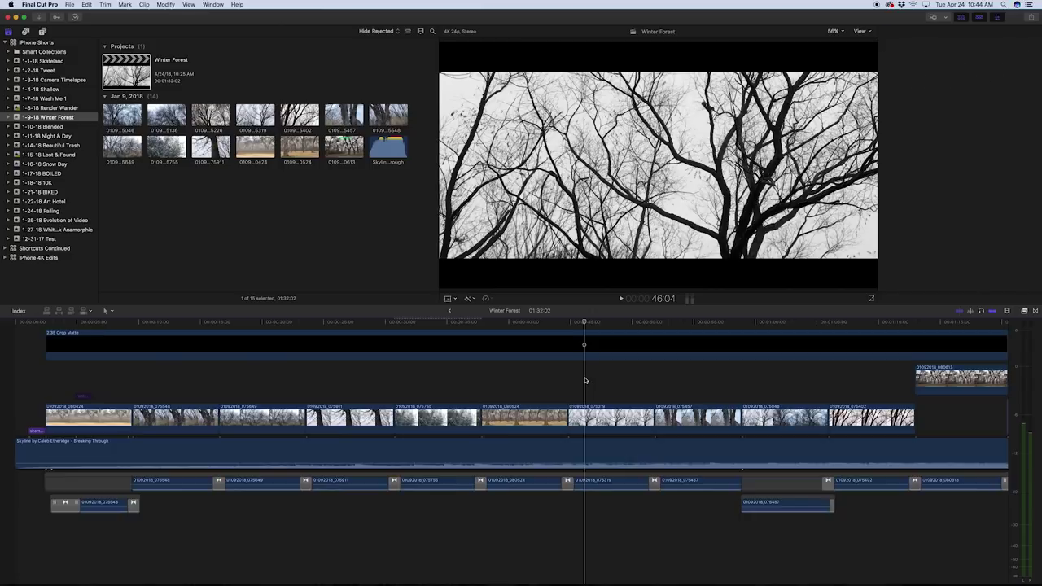
pyautogui.press('super+minus')
pyautogui.press('super+equal')
pyautogui.click(537, 377)
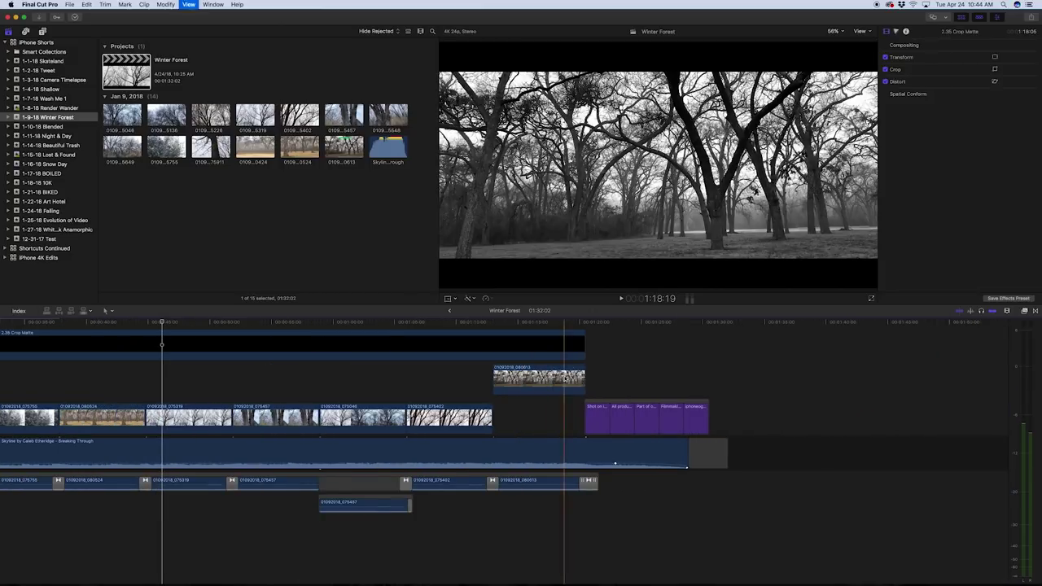
pyautogui.press('super+minus')
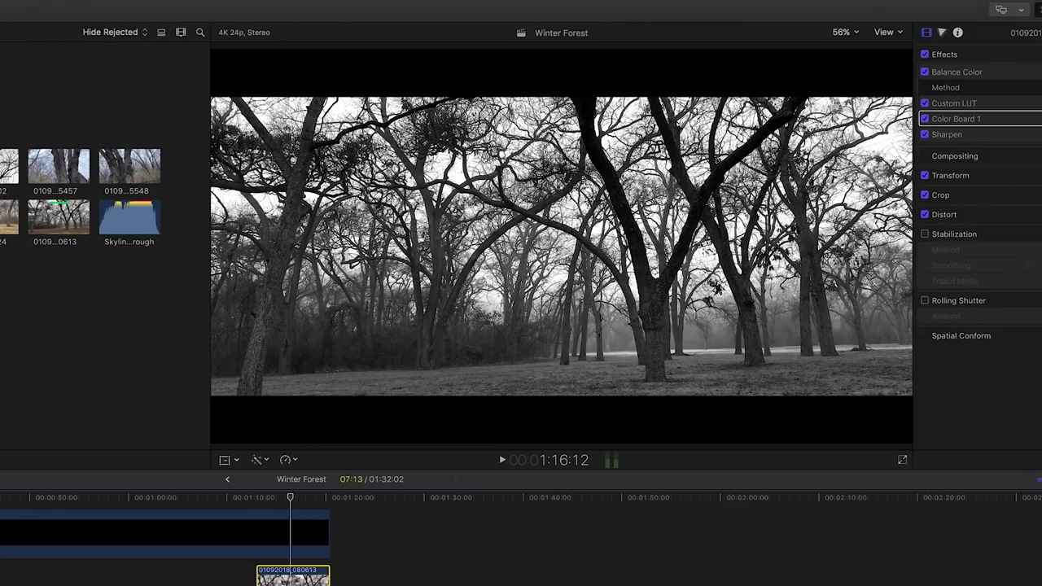
# Step: Toggle the 2.35 Crop Matte off and back on, and enable the forest clip's black-and-white Color Board 1
pyautogui.click(302, 549)
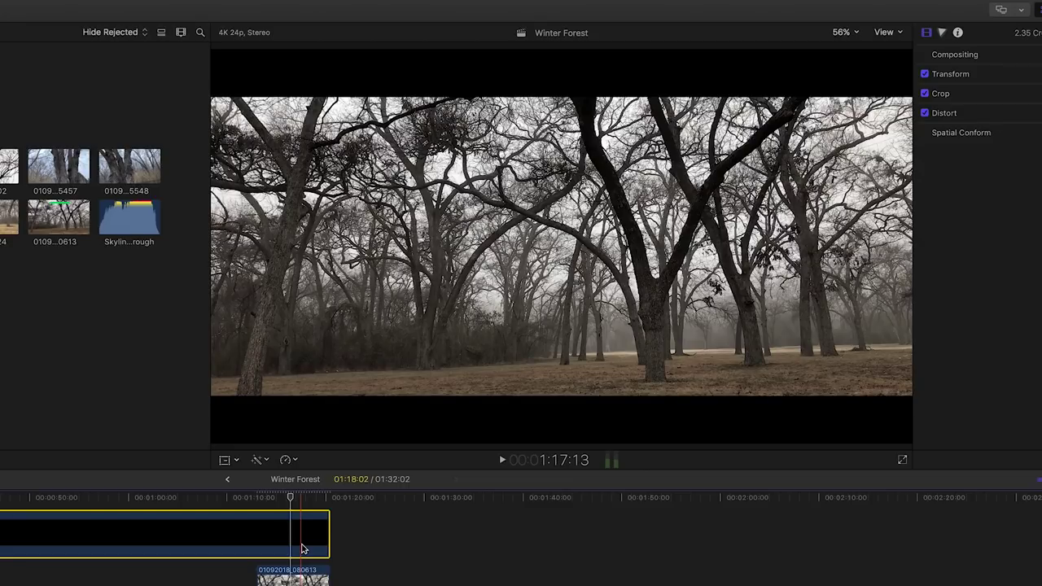
pyautogui.press('v')
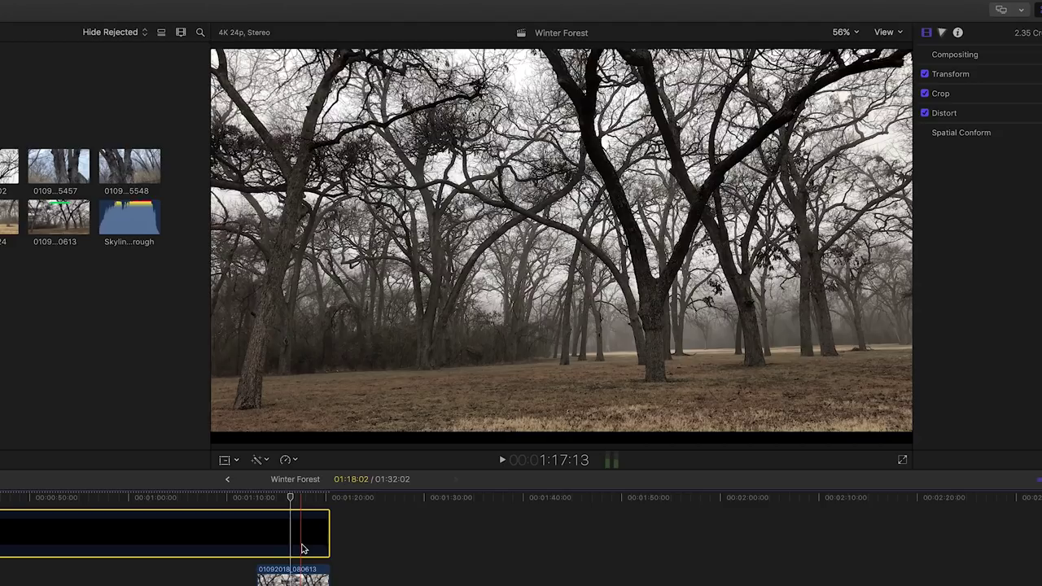
pyautogui.press('v')
pyautogui.click(944, 35)
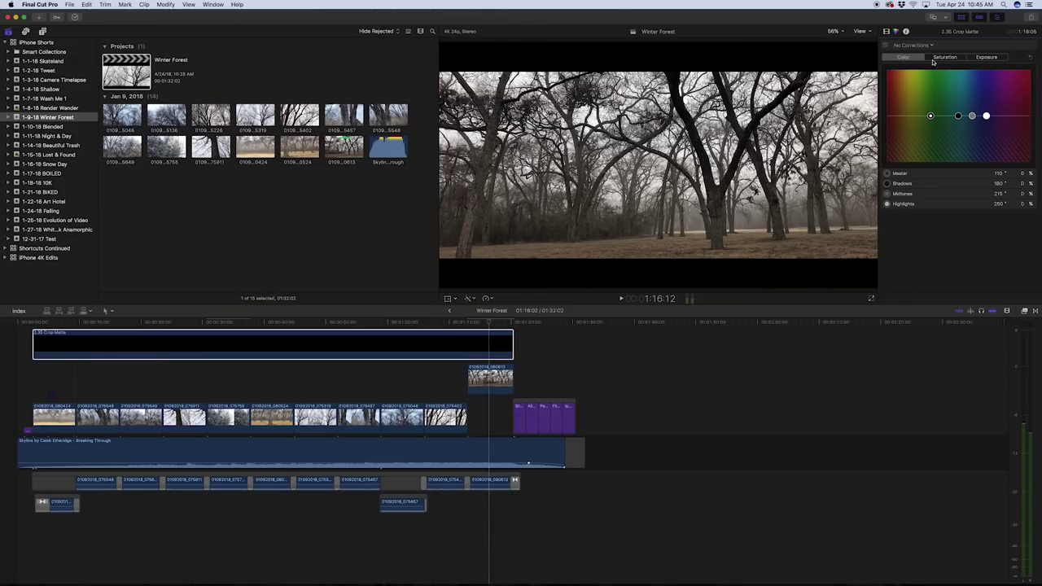
pyautogui.click(886, 37)
pyautogui.press('super+Down')
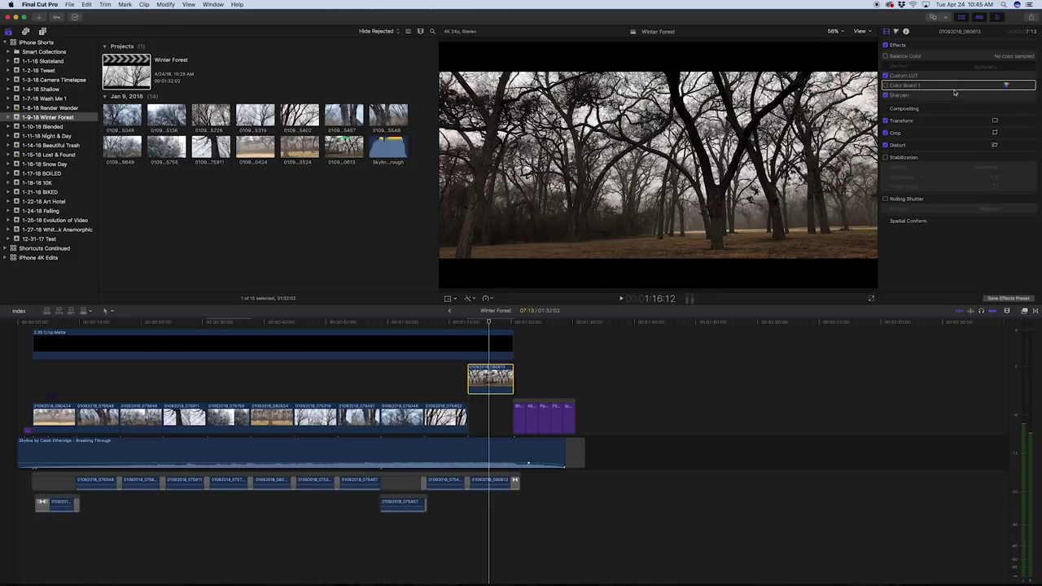
pyautogui.click(885, 86)
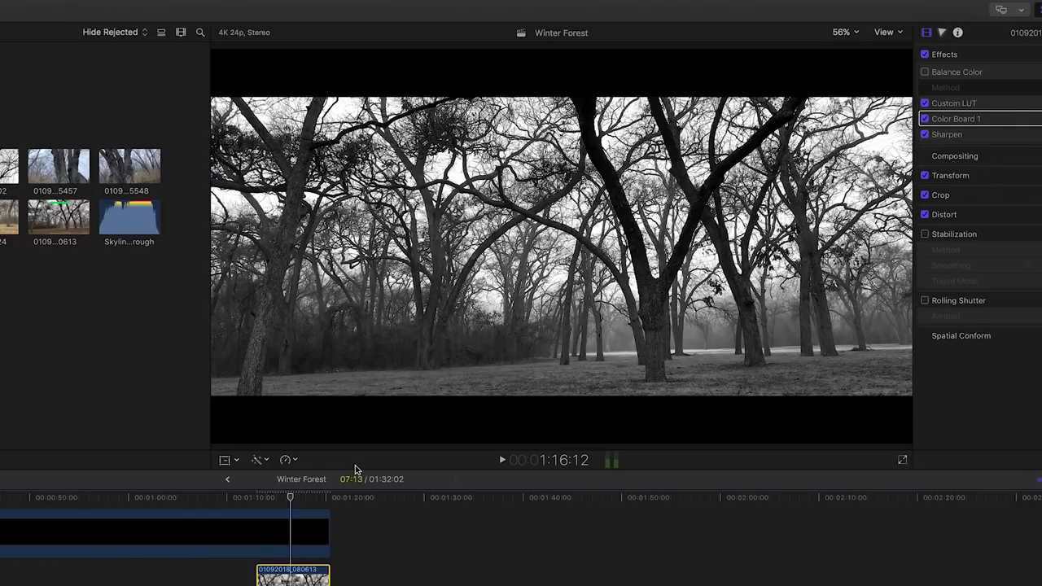
pyautogui.click(307, 497)
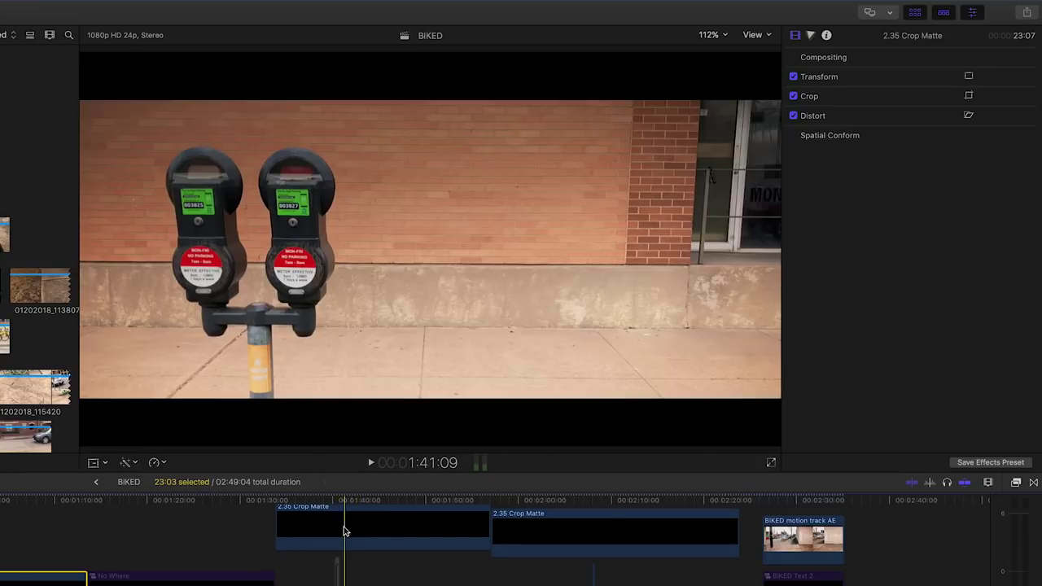
pyautogui.click(332, 530)
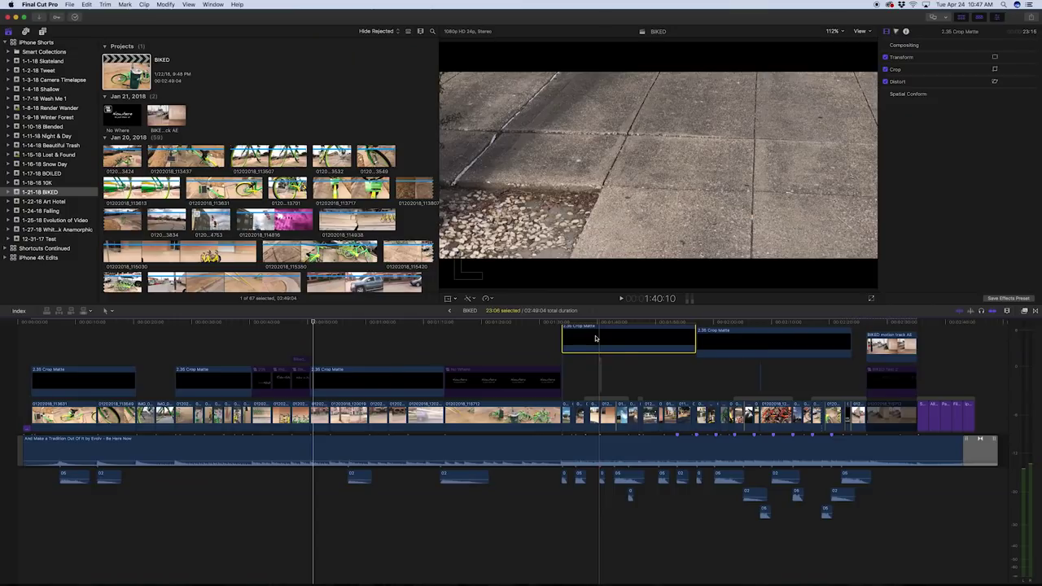
pyautogui.press('space')
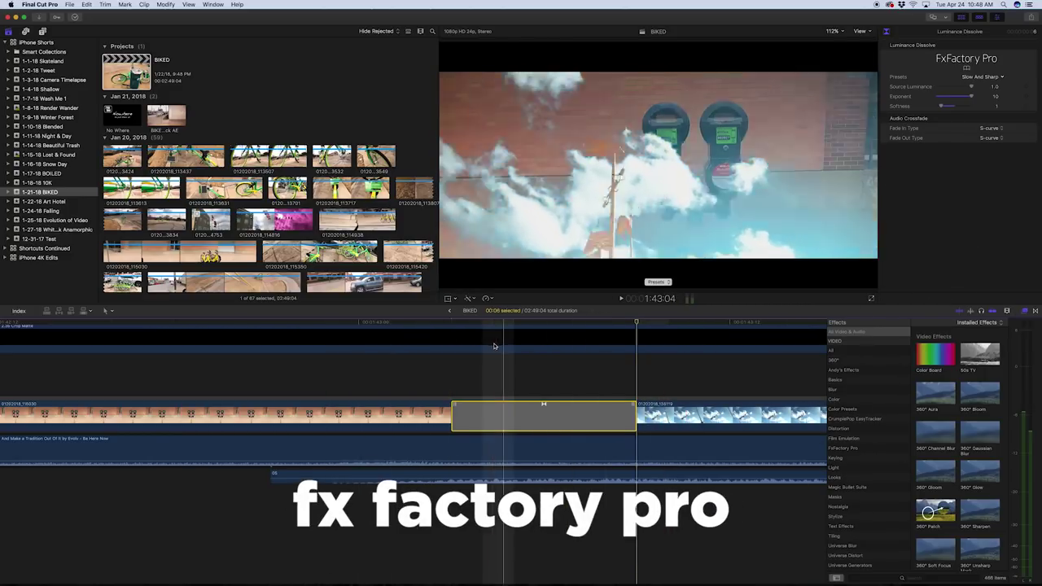
pyautogui.press('super+5')
pyautogui.click(625, 372)
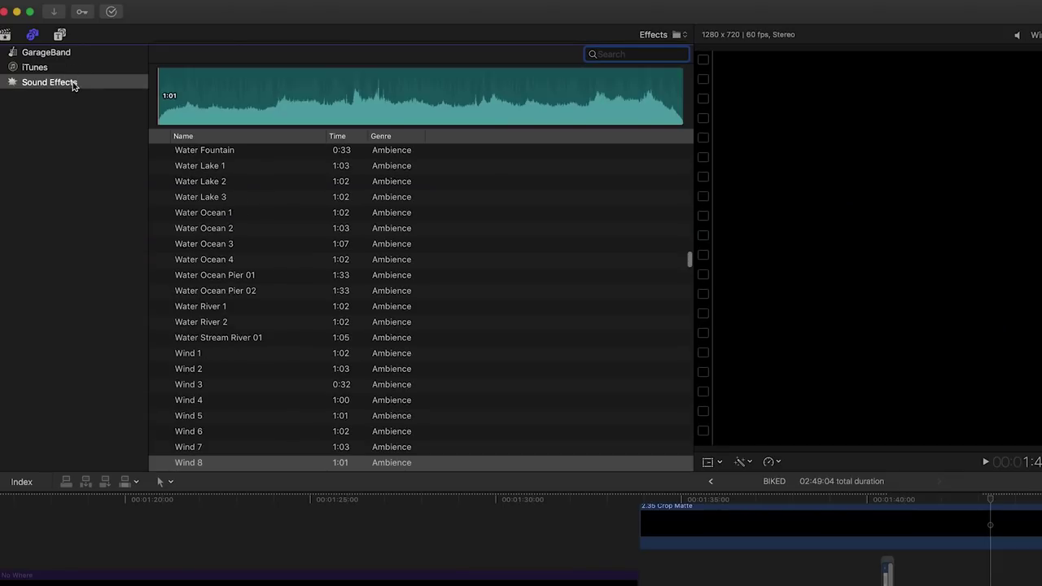
# Step: Search the Sound Effects browser for 'wind', then narrow it to 'whoosh'
pyautogui.scroll(-10, 526, 231)
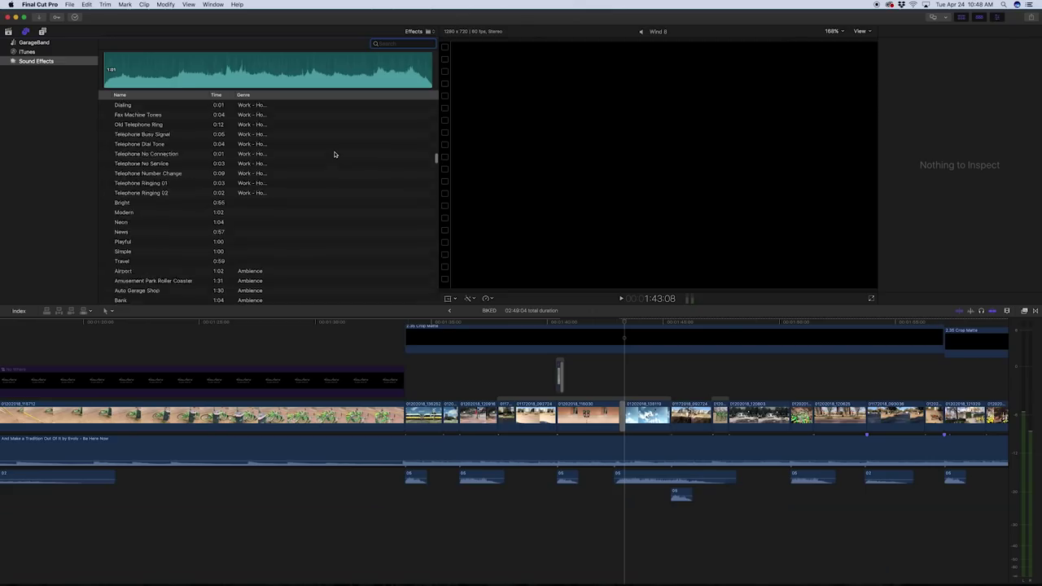
pyautogui.write('wind')
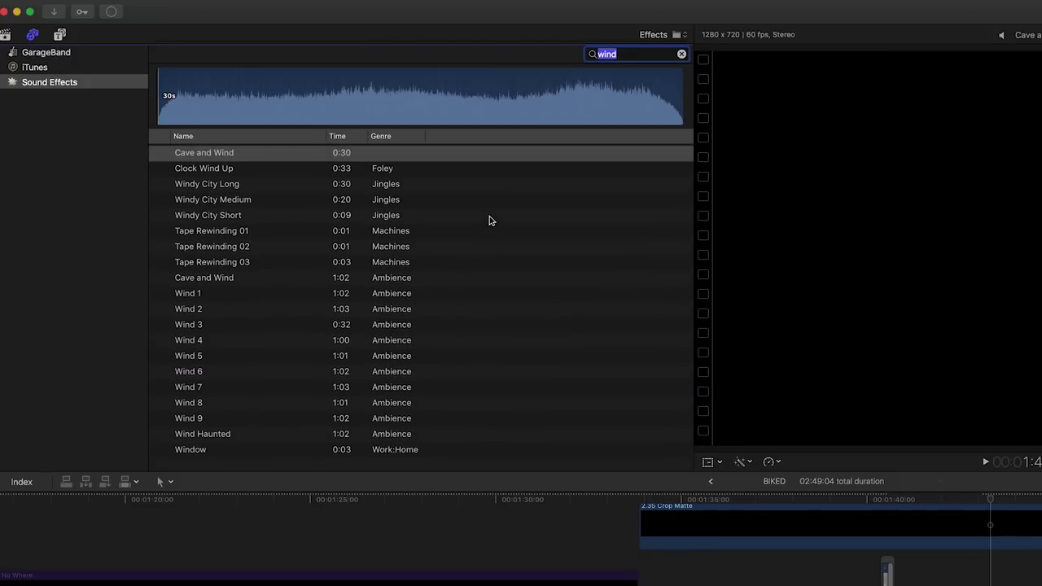
pyautogui.scroll(-1, 489, 220)
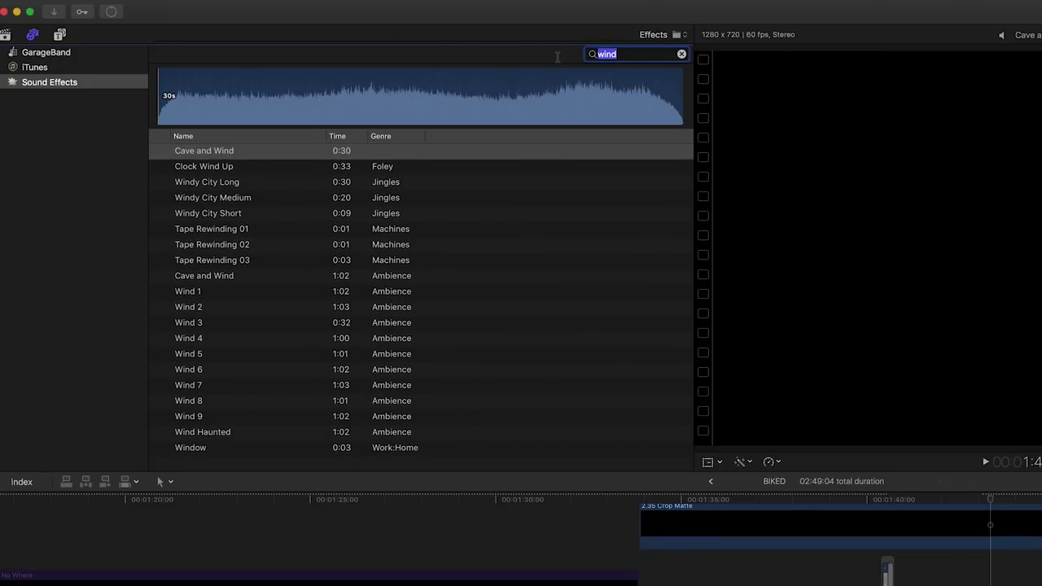
pyautogui.write('whoosh')
pyautogui.press('Return')
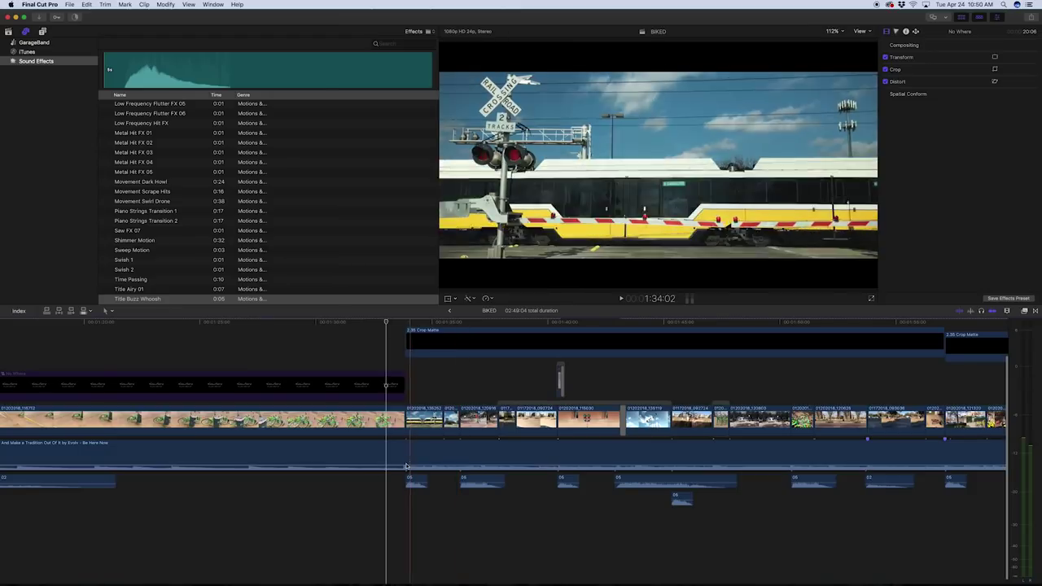
# Step: Marquee-select the eight sound-effect clips under the video, then deselect them
pyautogui.moveTo(350, 486); pyautogui.dragTo(522, 505)
pyautogui.moveTo(393, 490); pyautogui.dragTo(988, 513)
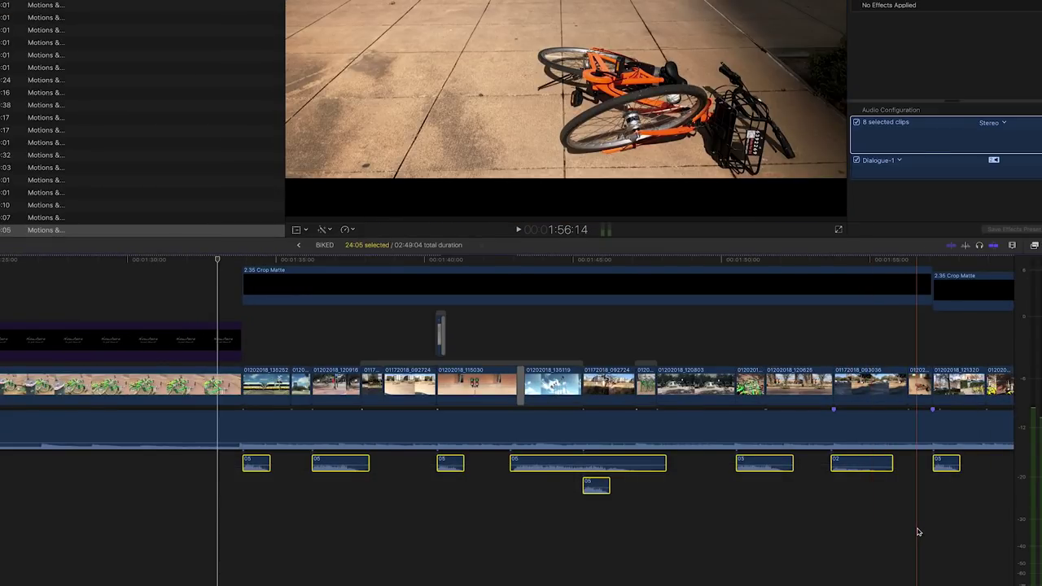
pyautogui.click(279, 326)
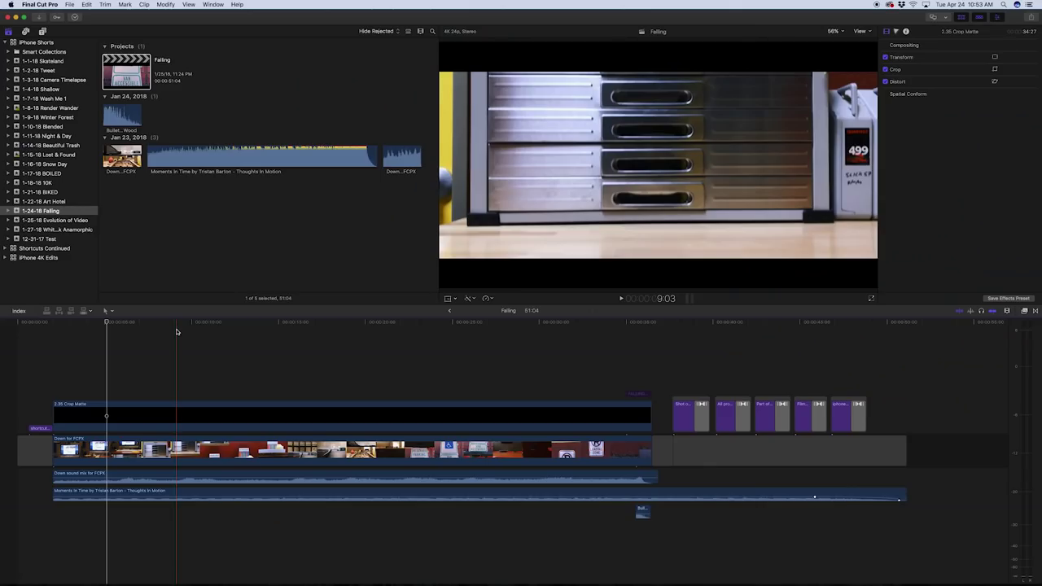
pyautogui.click(69, 4)
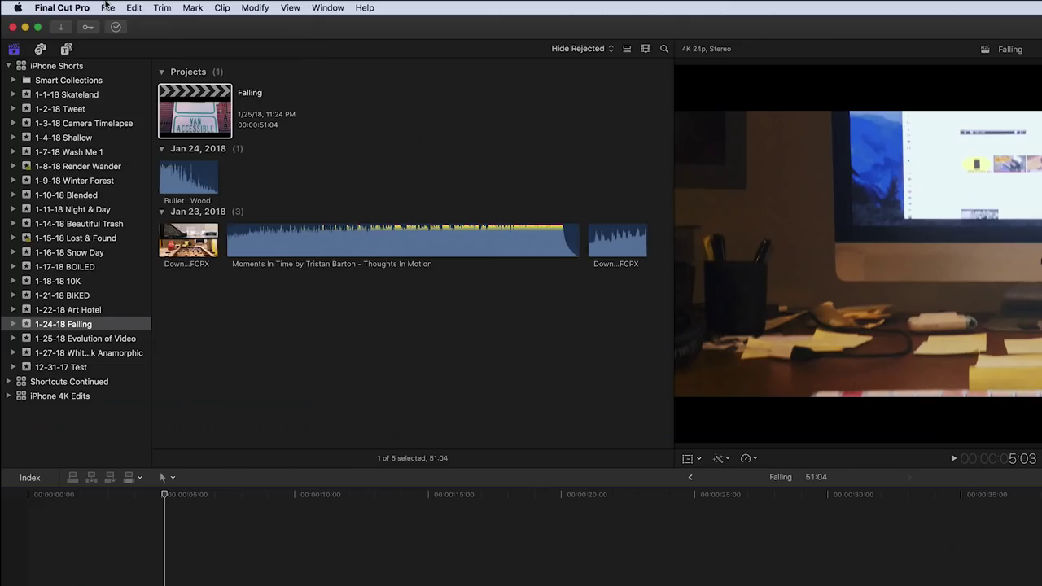
pyautogui.click(69, 5)
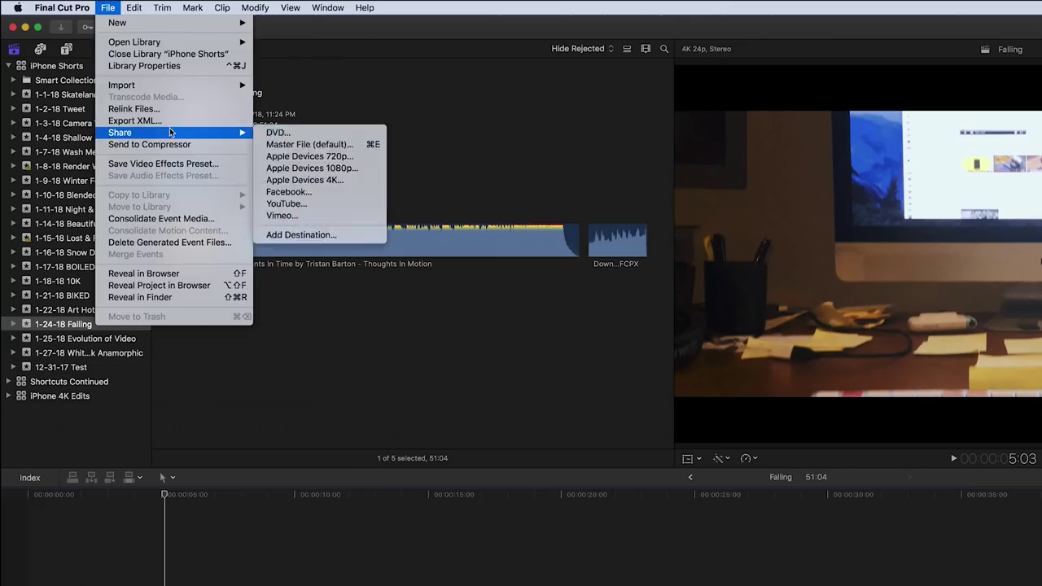
pyautogui.moveTo(166, 134)
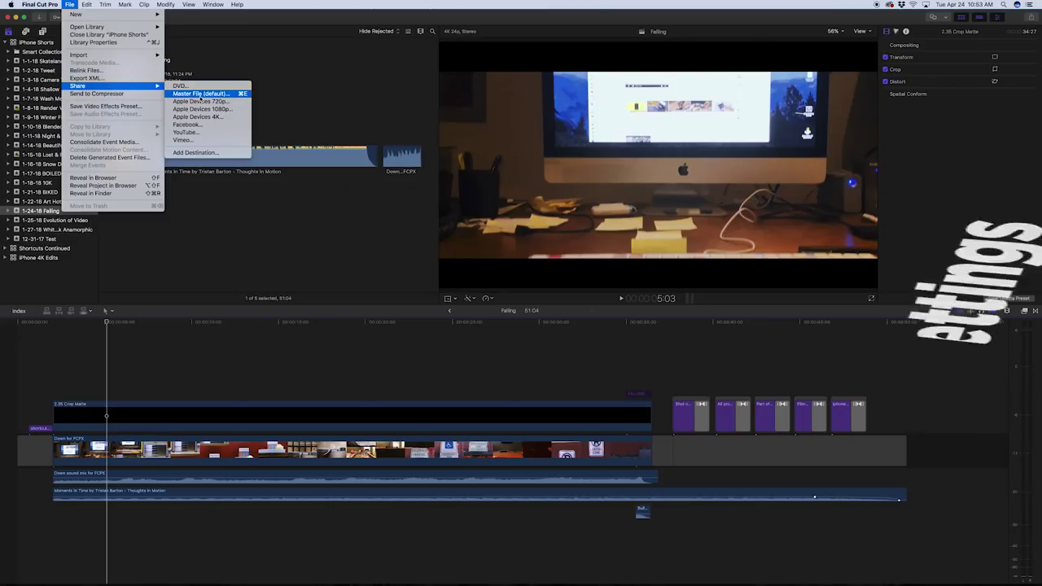
pyautogui.click(195, 93)
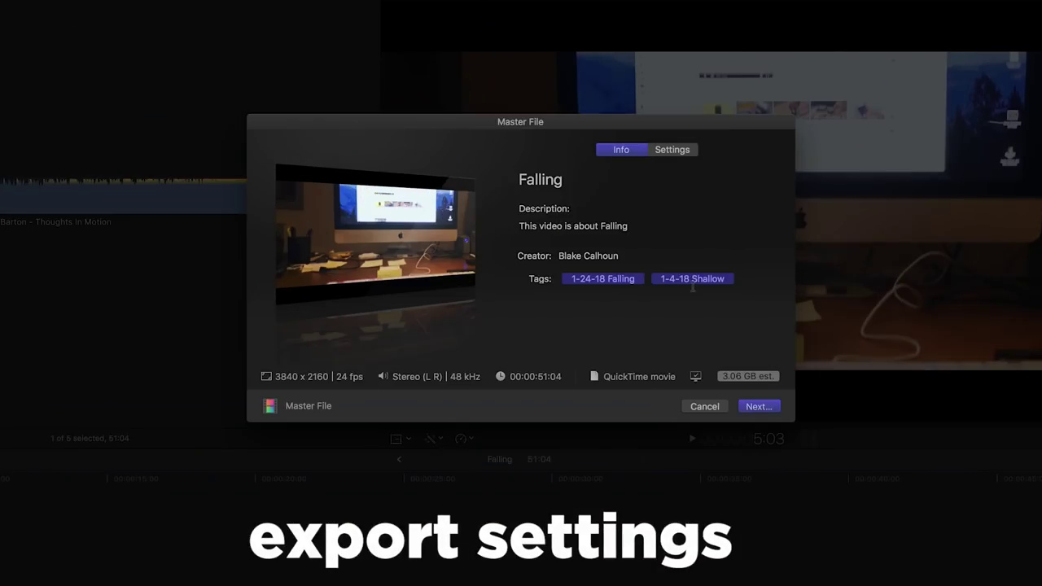
pyautogui.click(673, 150)
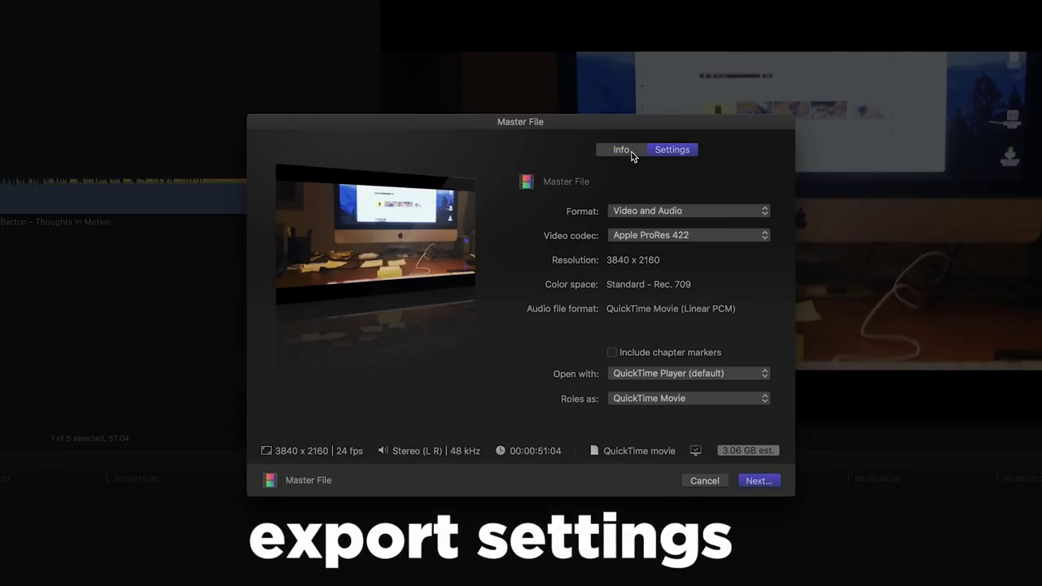
pyautogui.click(757, 481)
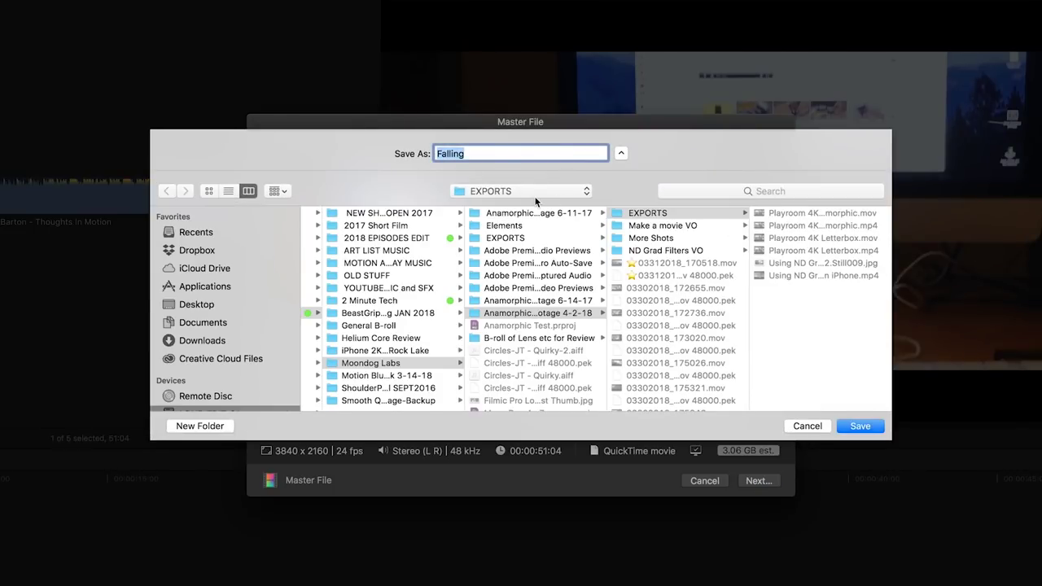
pyautogui.click(808, 427)
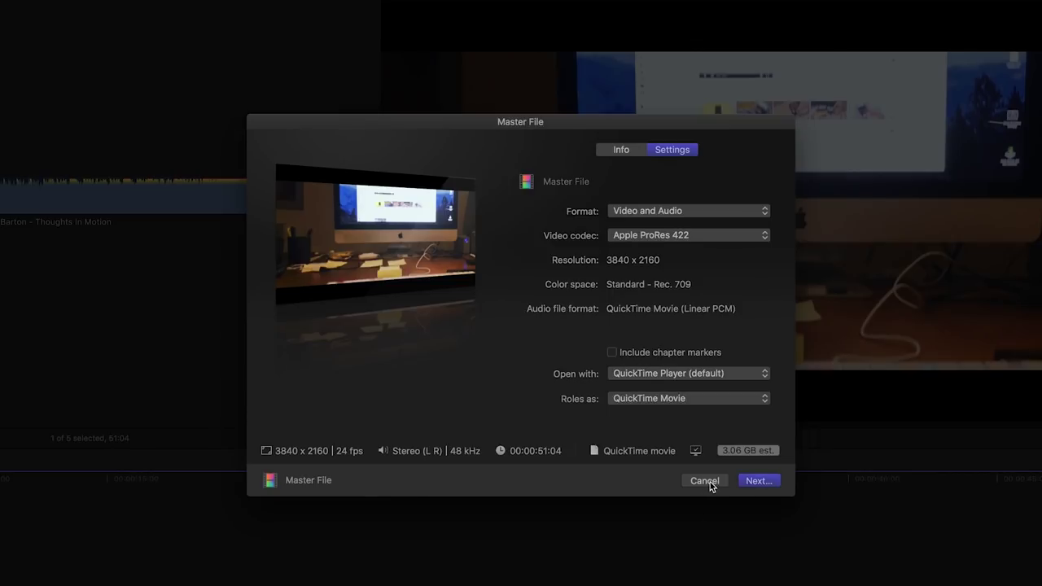
pyautogui.click(704, 481)
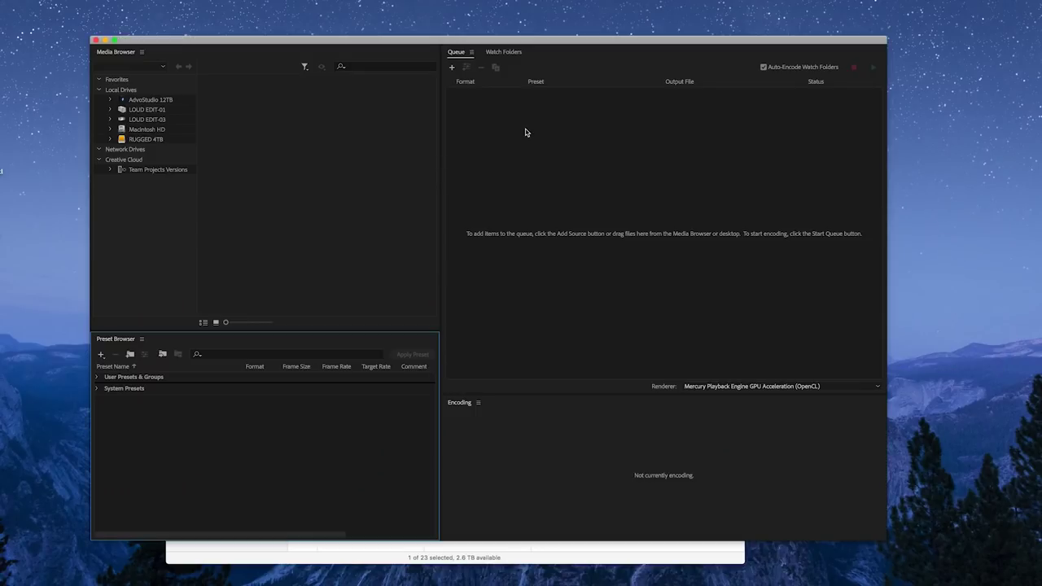
# Step: Add 15_BIKED.mov from RUGGED 4TB's iPhone Shortcuts Series EXPORTS folder to the queue
pyautogui.click(525, 132)
pyautogui.click(452, 68)
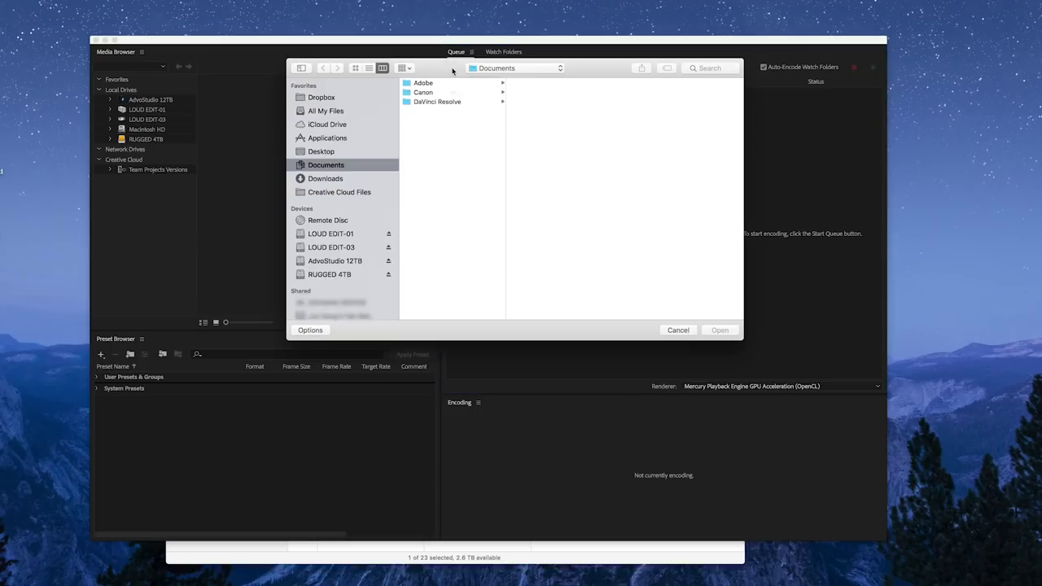
pyautogui.click(351, 236)
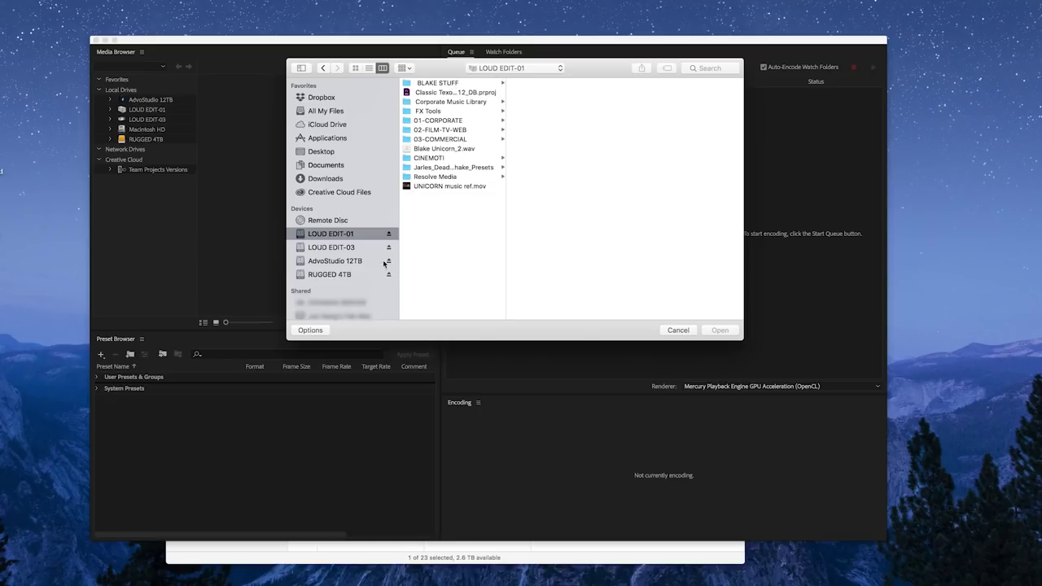
pyautogui.click(352, 276)
pyautogui.click(443, 138)
pyautogui.click(444, 102)
pyautogui.click(562, 92)
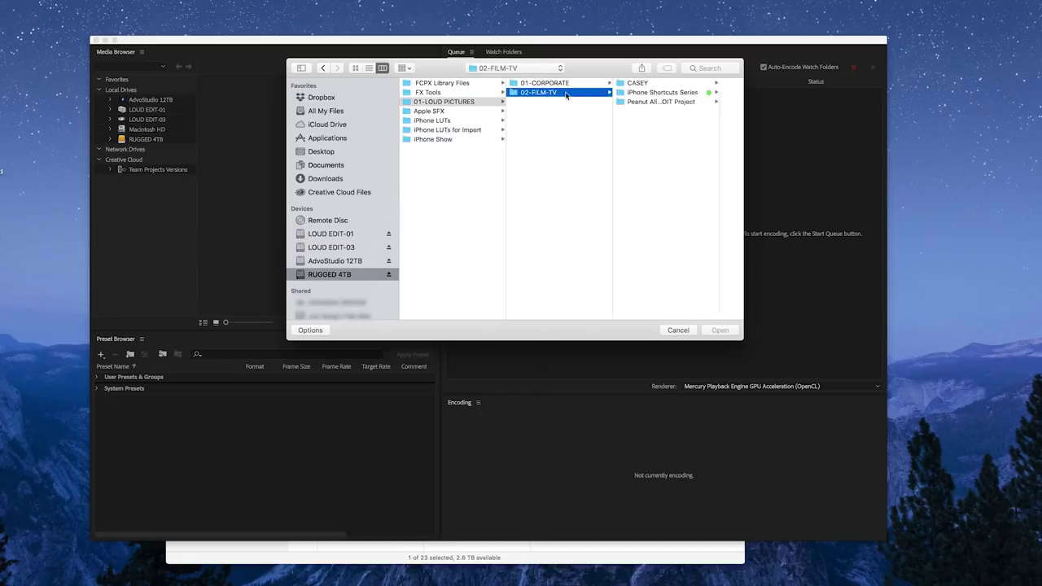
pyautogui.click(664, 92)
pyautogui.click(651, 82)
pyautogui.doubleClick(672, 232)
# Step: Assign the YouTube 1080p HD preset and start encoding the queue
pyautogui.click(477, 103)
pyautogui.click(509, 203)
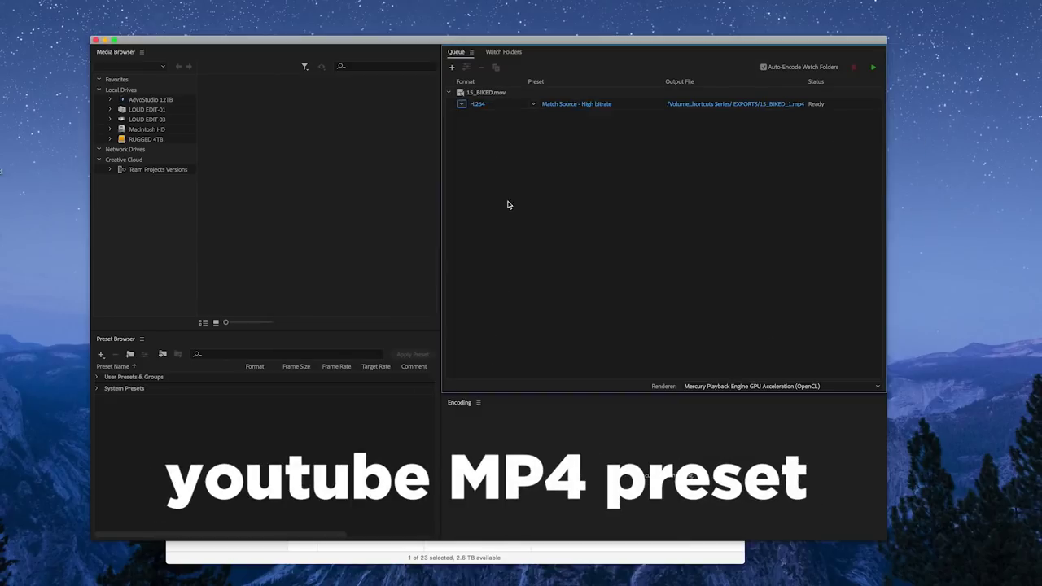
pyautogui.click(575, 103)
pyautogui.click(559, 282)
pyautogui.click(576, 104)
pyautogui.click(766, 528)
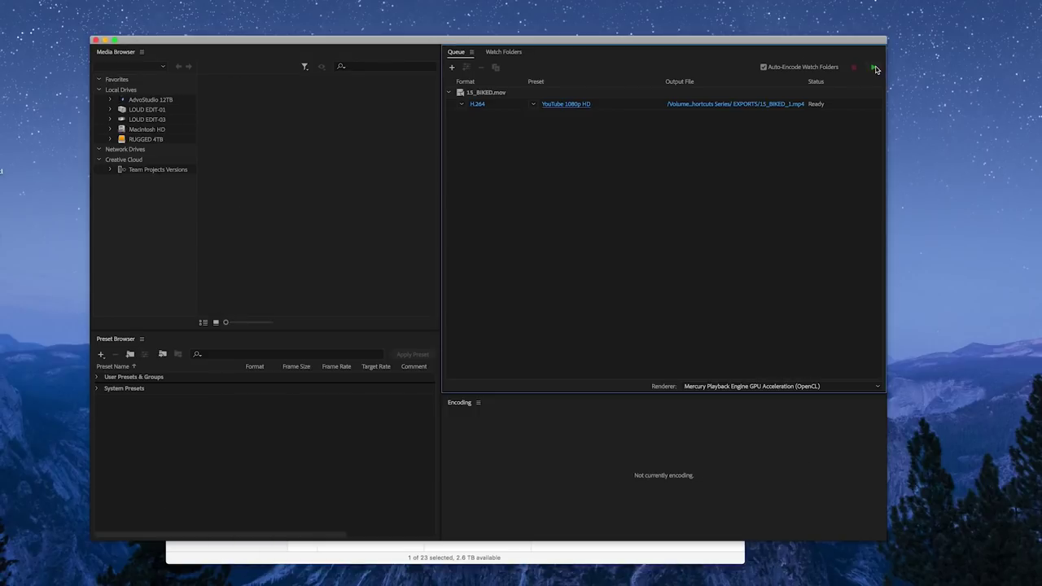
pyautogui.click(873, 67)
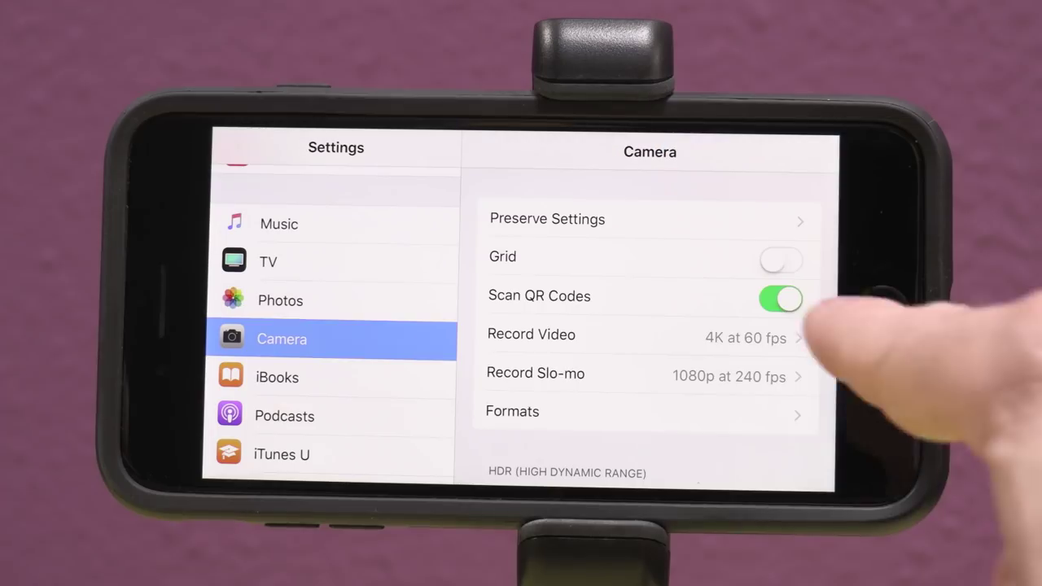
# Step: Show the Camera's Record Video options, from 1080p HD at 30 fps to 4K at 60 fps
pyautogui.click(768, 336)
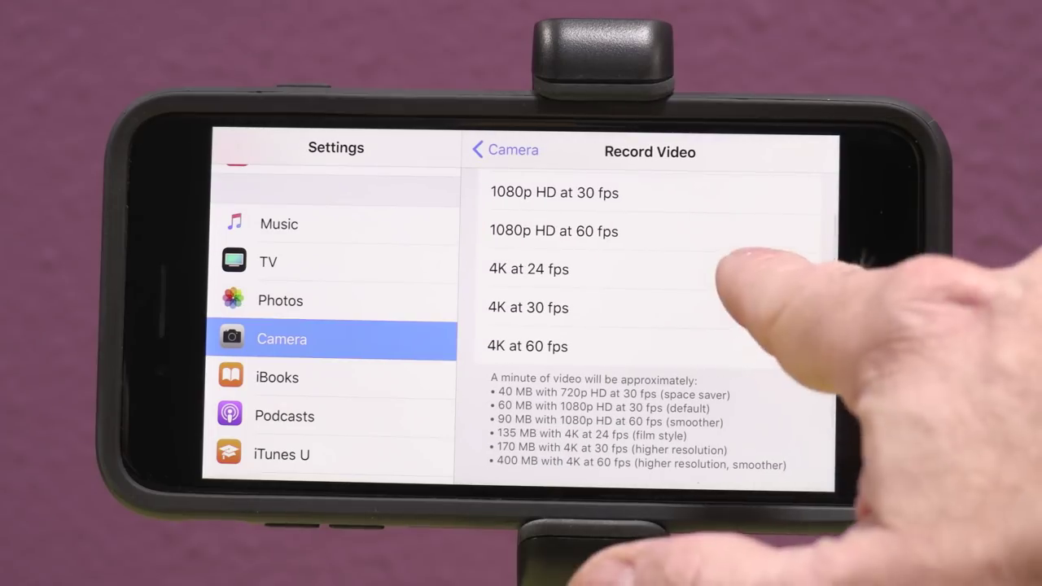